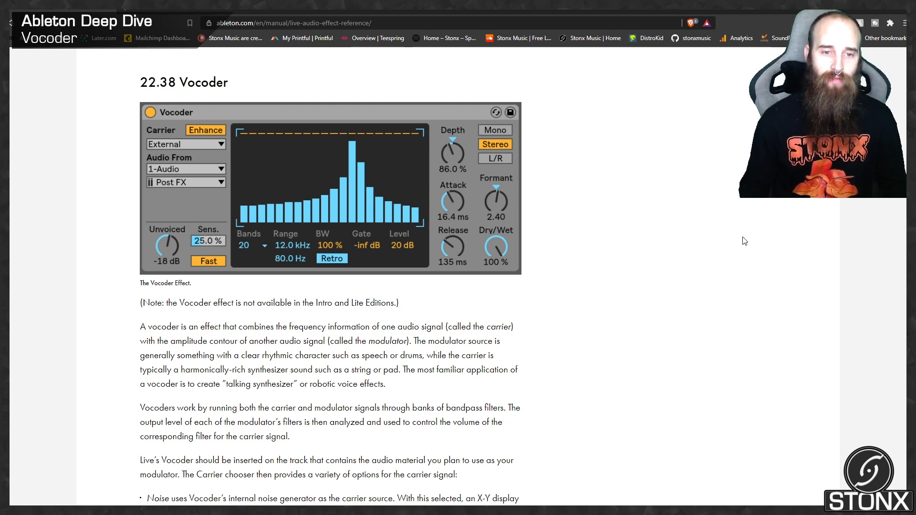
Step: Read the Vocoder section of the Live manual, covering the carrier modes, filter bank, Depth, Attack, Release, Formant and Dry/Wet controls
scroll(744, 240, down, 3)
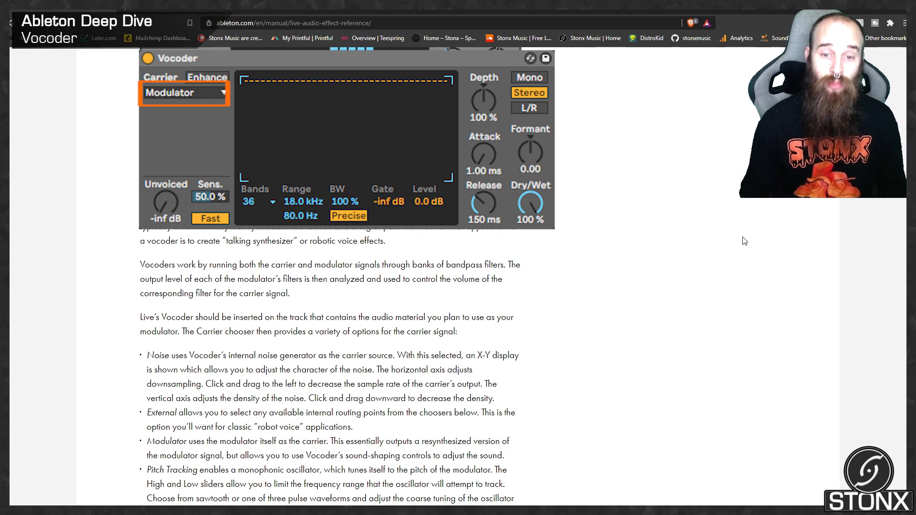
scroll(745, 241, down, 2)
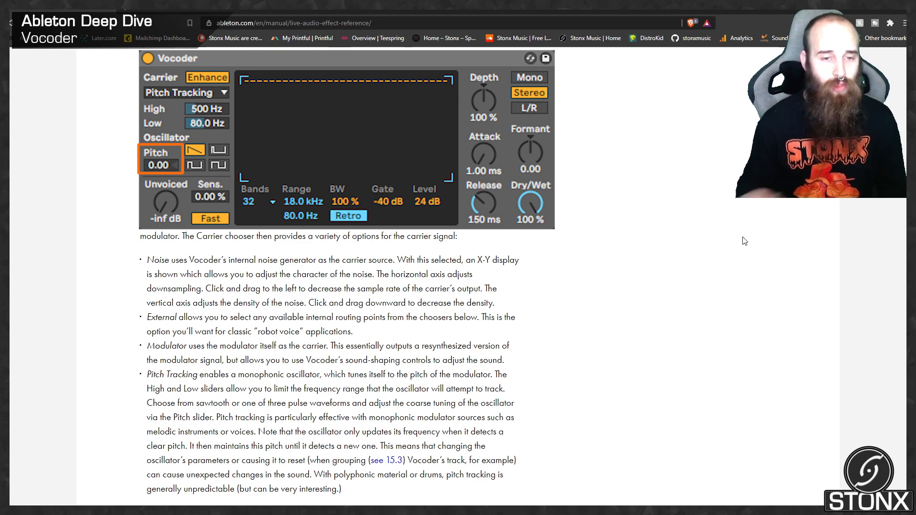
scroll(744, 241, down, 5)
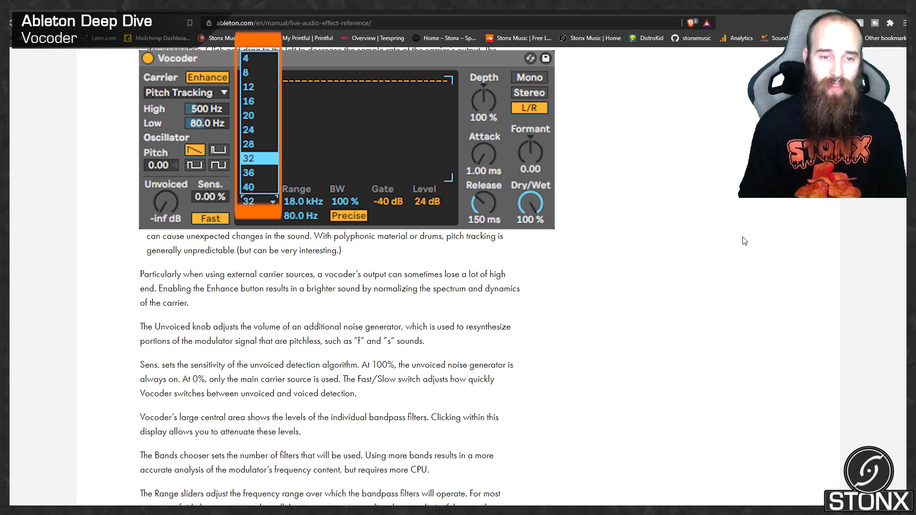
scroll(745, 241, down, 1)
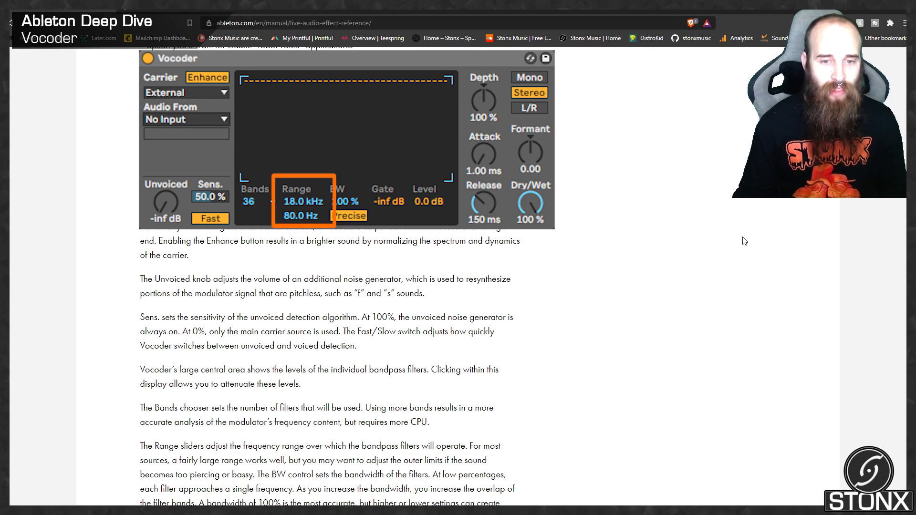
scroll(744, 241, down, 2)
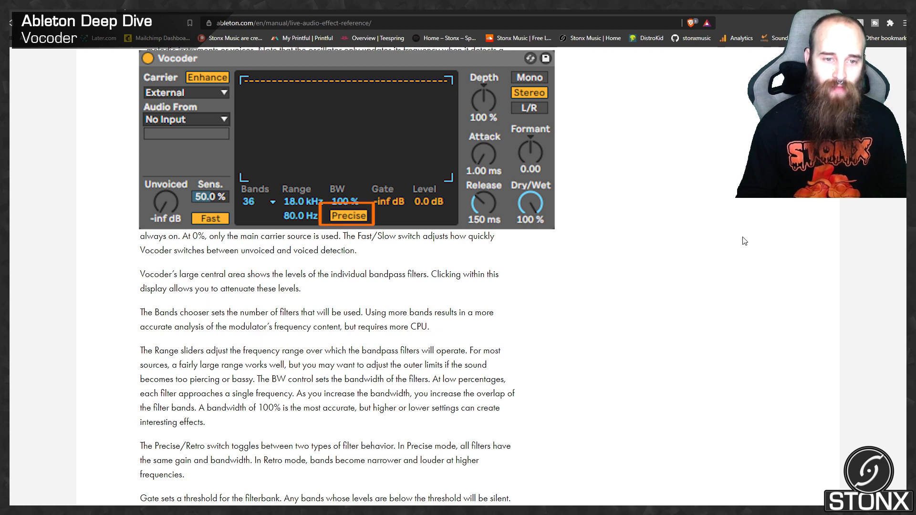
scroll(745, 241, down, 1)
scroll(745, 241, down, 1)
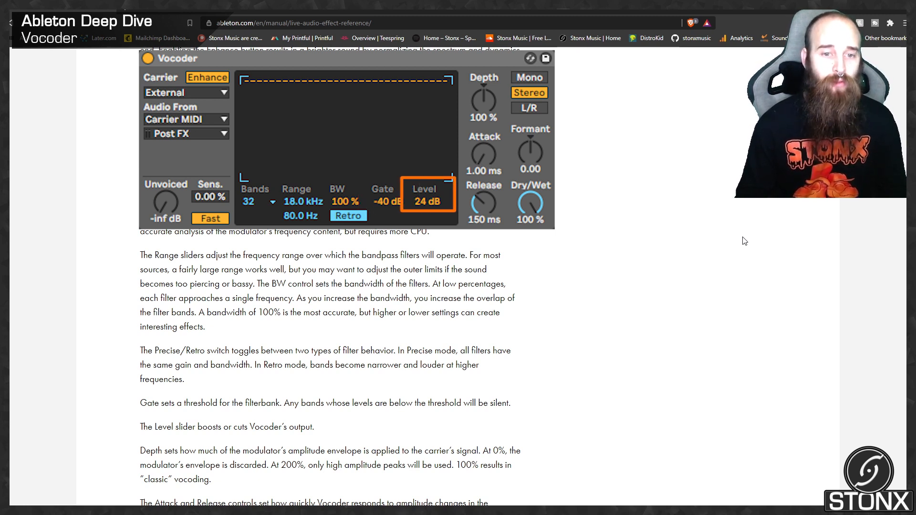
scroll(745, 241, down, 2)
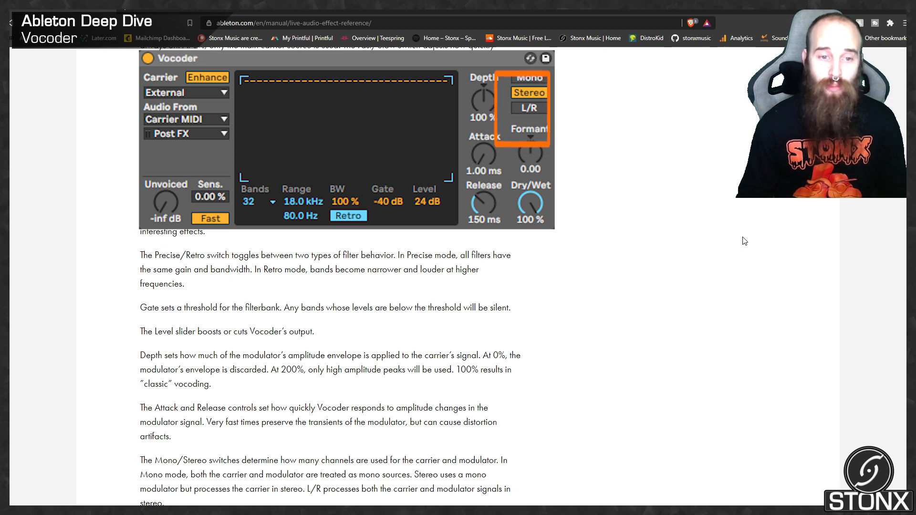
scroll(745, 241, down, 2)
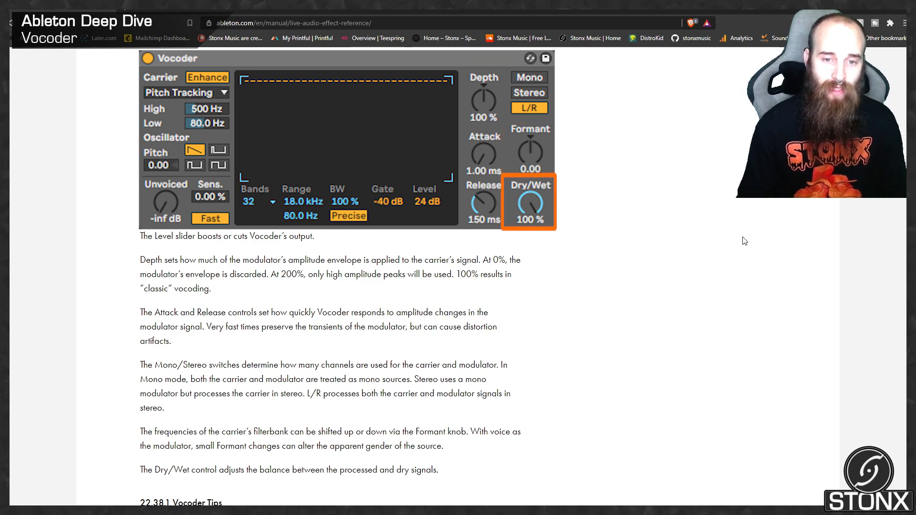
Step: Read the Vocoder Tips in the manual on setting up the Singing Synthesizer and the Formant Shifter
scroll(745, 241, down, 5)
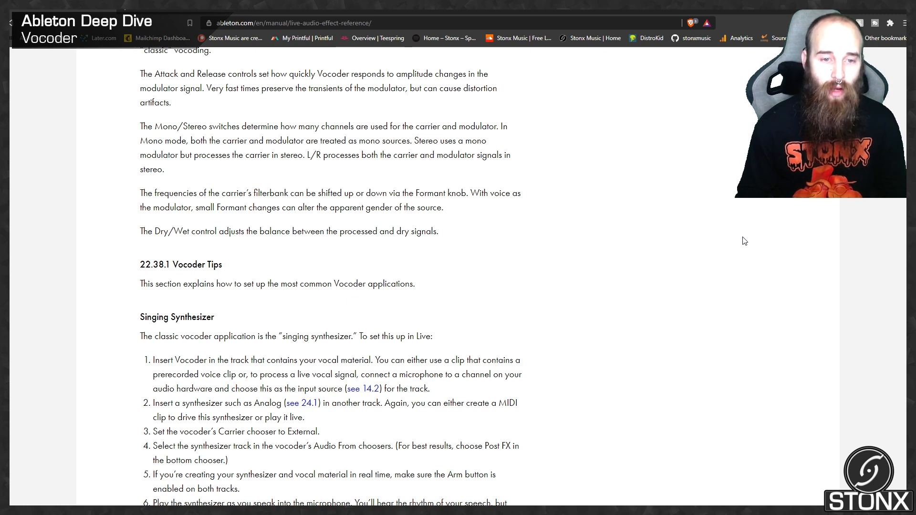
scroll(745, 241, down, 1)
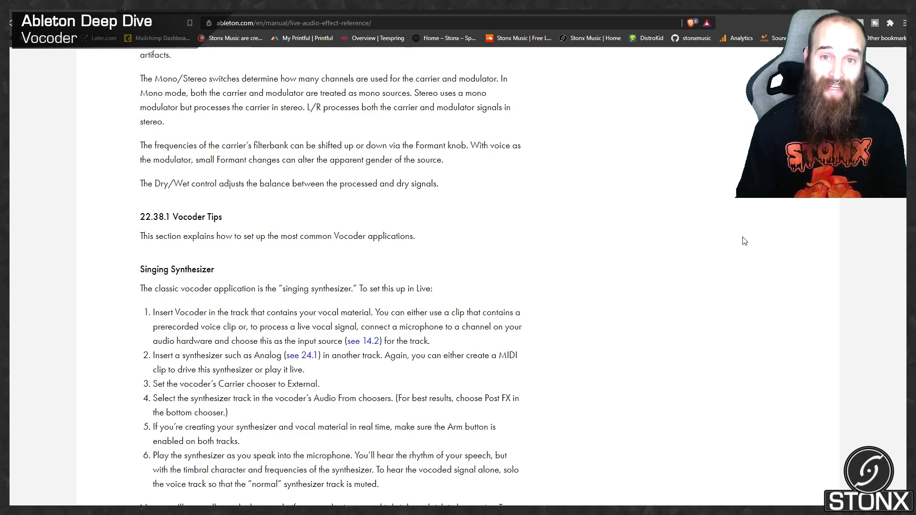
scroll(745, 241, down, 2)
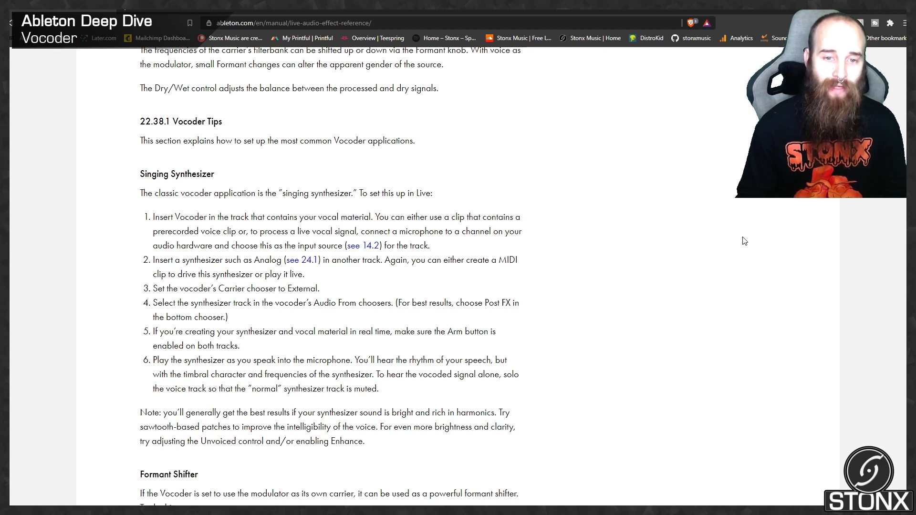
scroll(744, 241, down, 3)
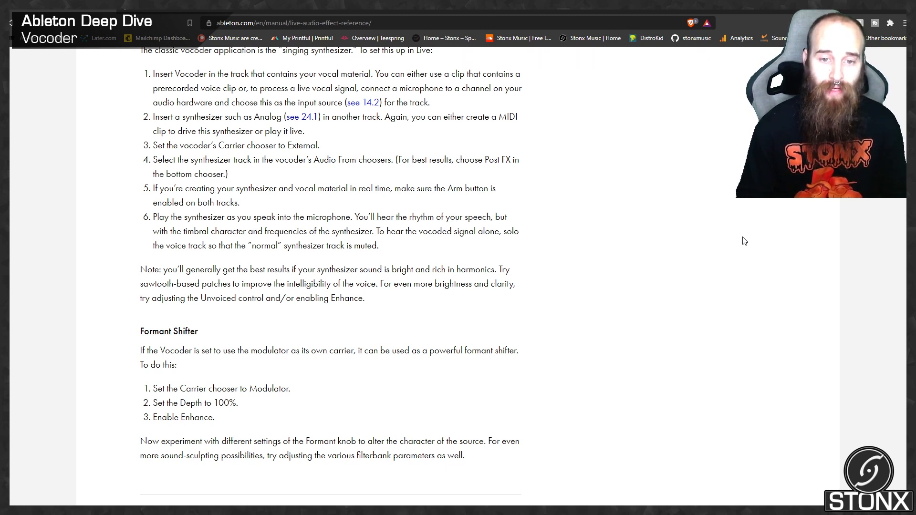
scroll(745, 241, down, 1)
scroll(744, 241, up, 1)
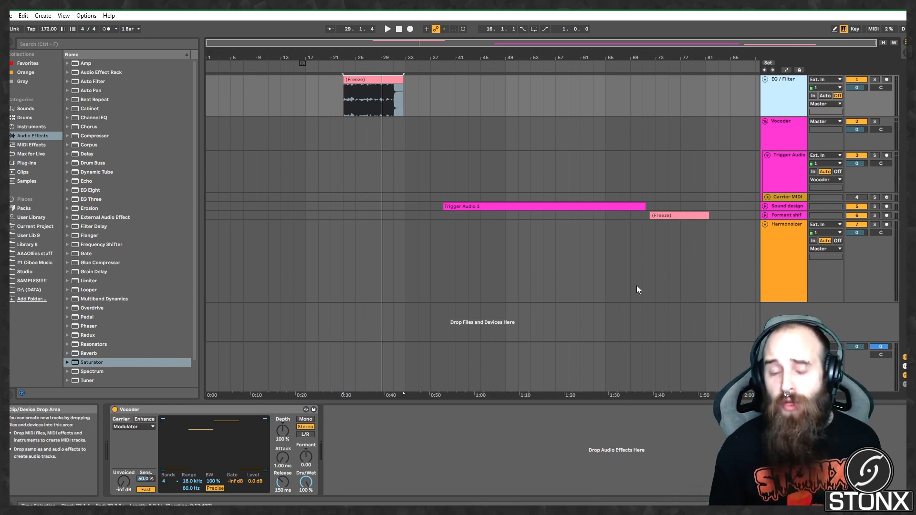
Step: Switch to Ableton Live and play the EQ / Filter track's clip with the Vocoder bypassed, and again with it active
click(359, 79)
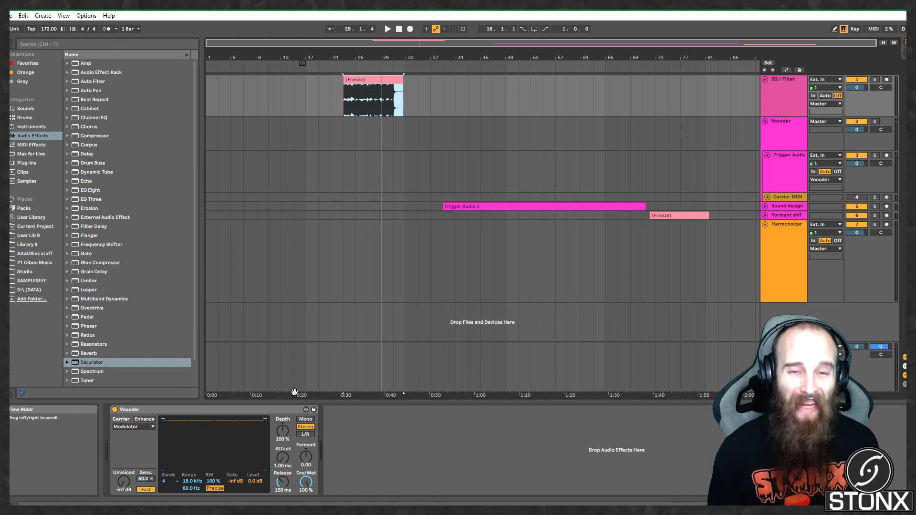
click(115, 409)
click(347, 63)
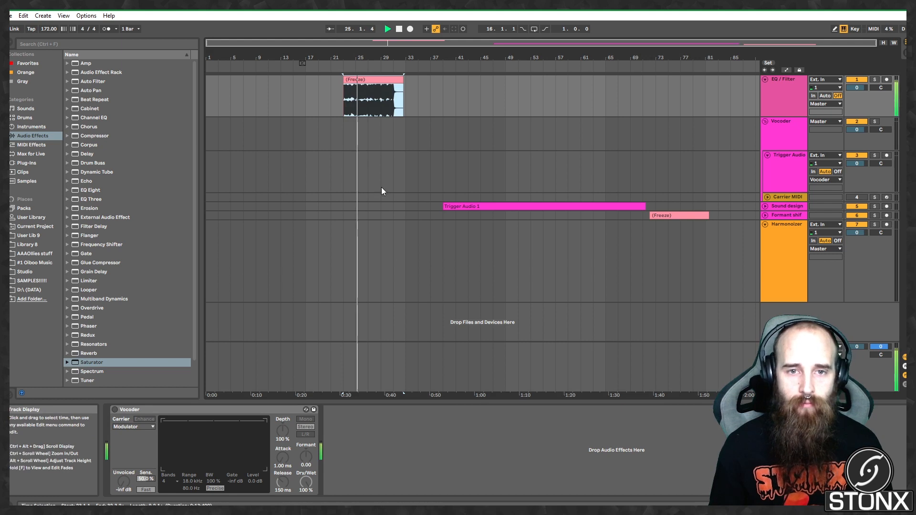
key(space)
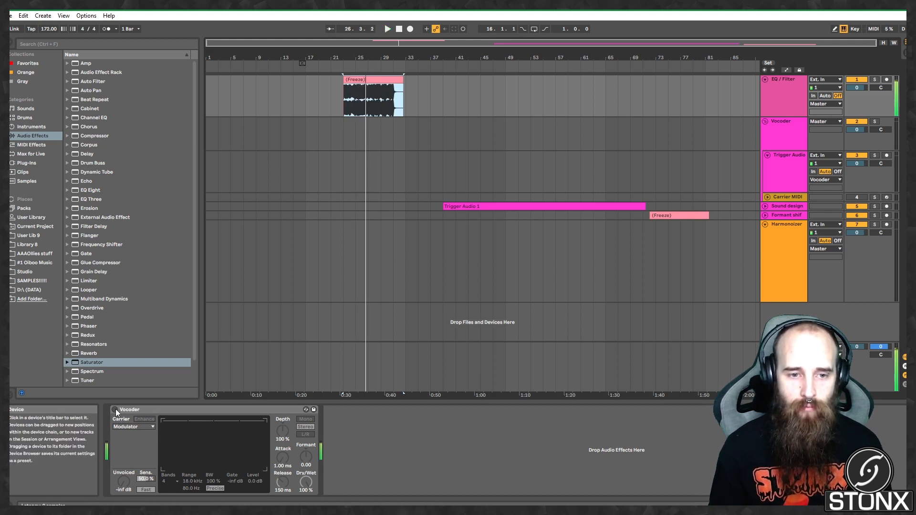
click(115, 409)
key(space)
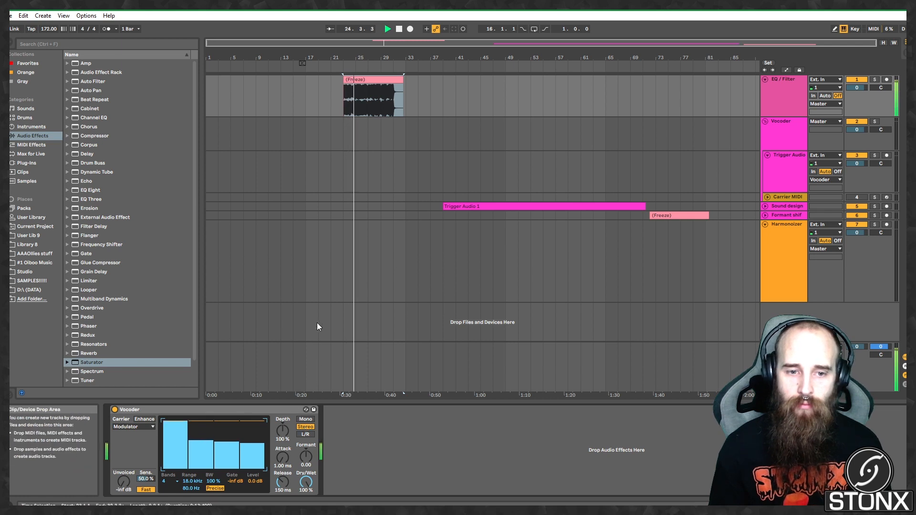
key(space)
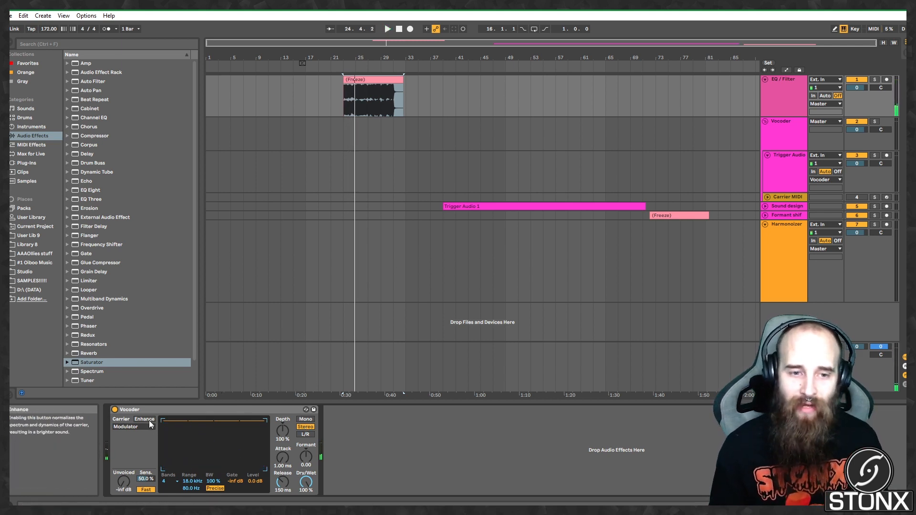
Step: Turn on the Vocoder's Enhance option, fully attenuate all four filter bands, and play the clip
key(space)
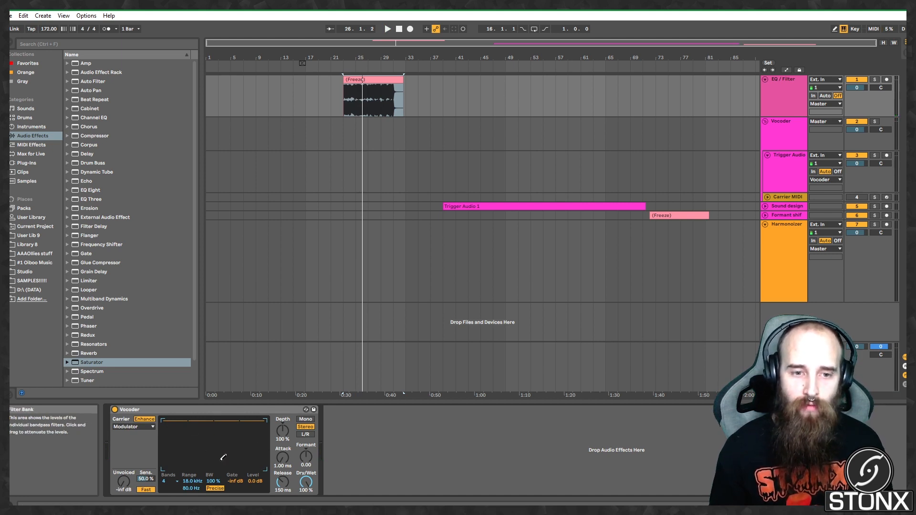
click(178, 482)
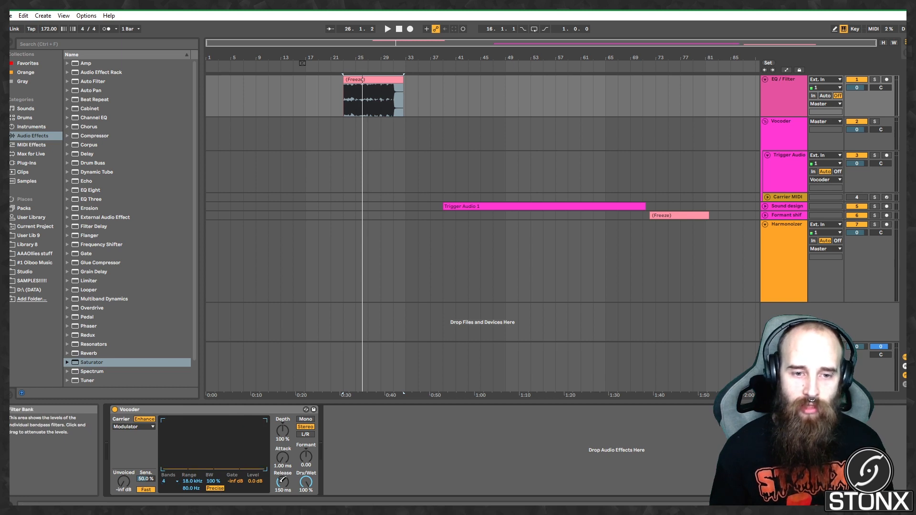
key(space)
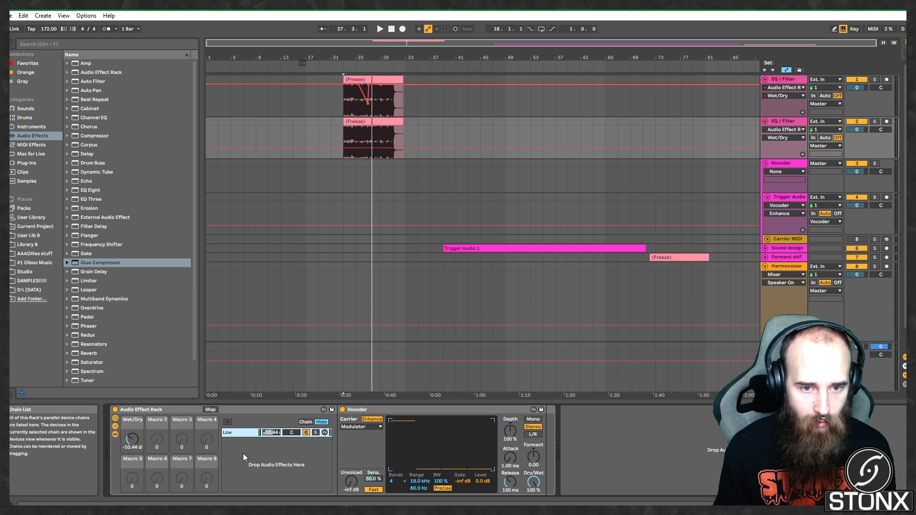
Step: Duplicate the Low chain three times in the Audio Effect Rack and name the copies Lm, M and H
right_click(236, 434)
click(253, 353)
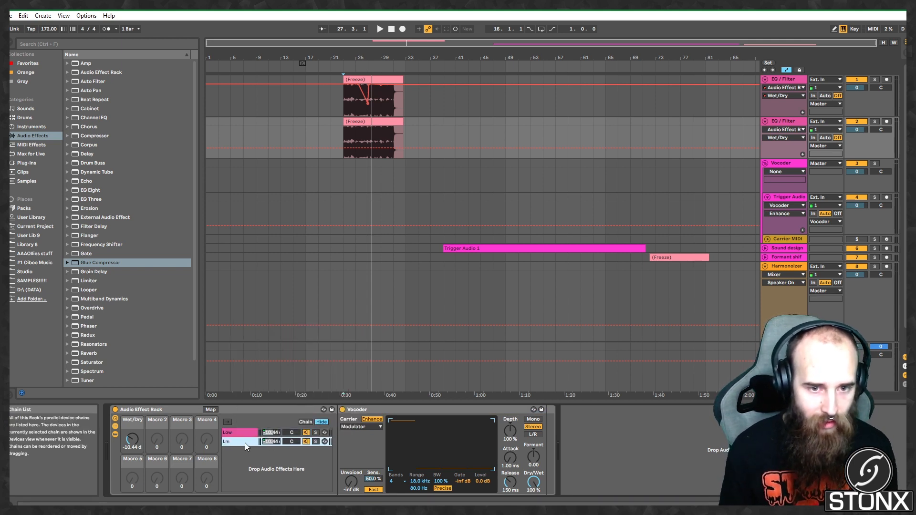
right_click(245, 444)
click(284, 360)
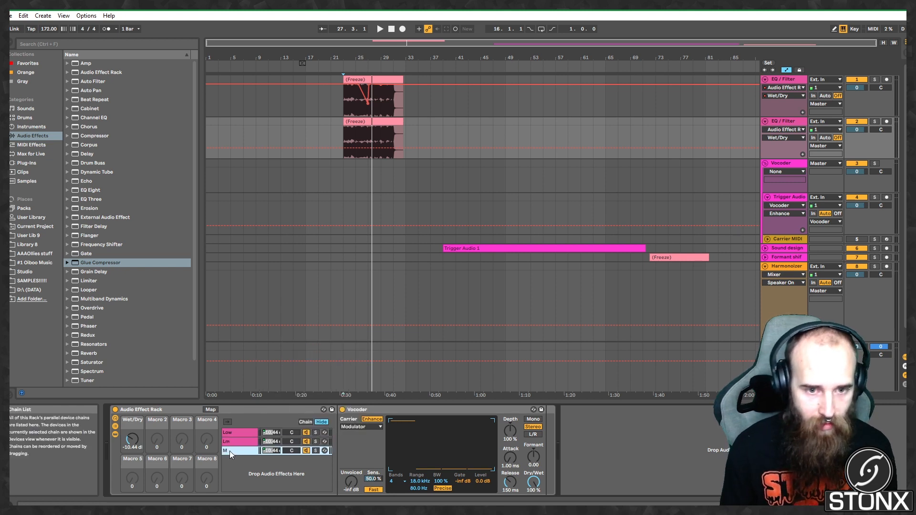
right_click(230, 451)
click(258, 366)
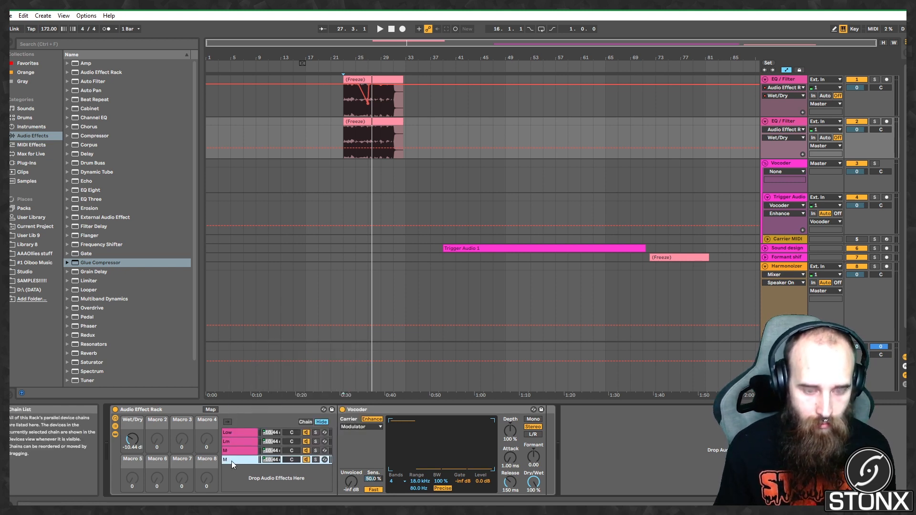
Step: Isolate one Vocoder filter band per chain: the second band in Lm, the third in M and the fourth in H
click(239, 435)
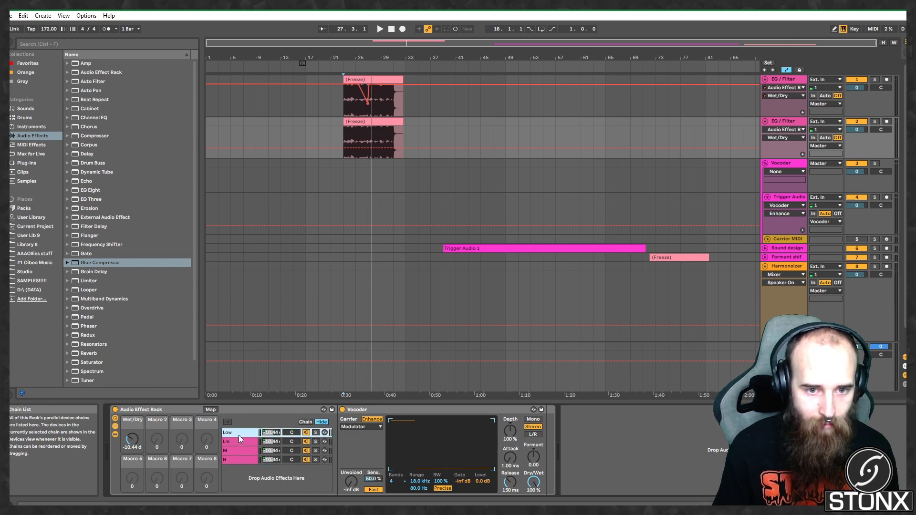
click(239, 441)
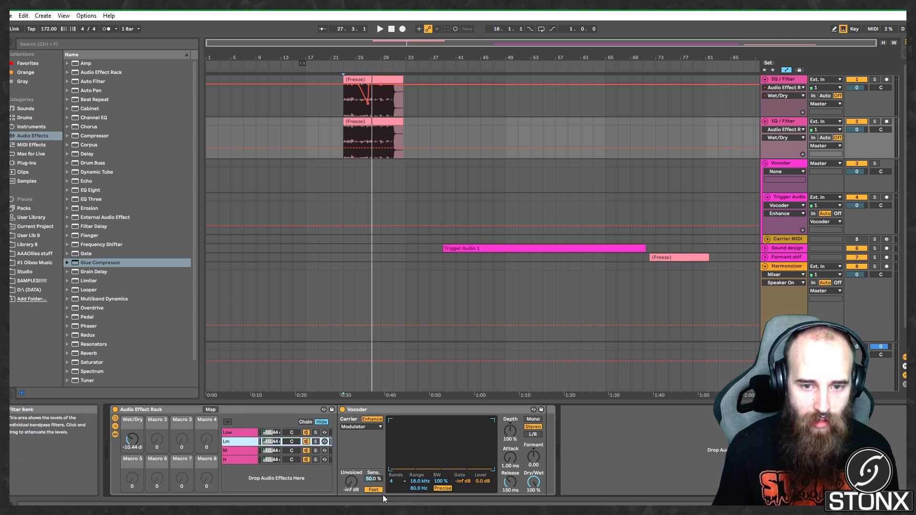
click(245, 450)
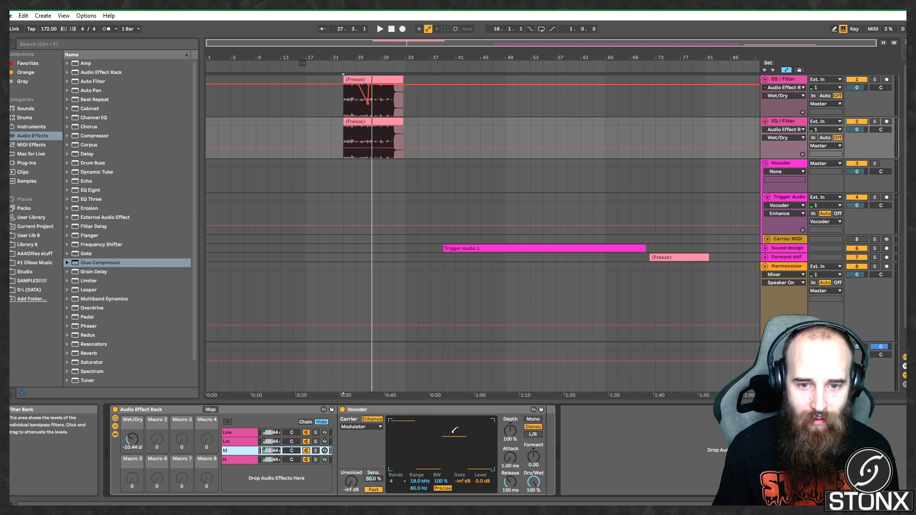
click(239, 460)
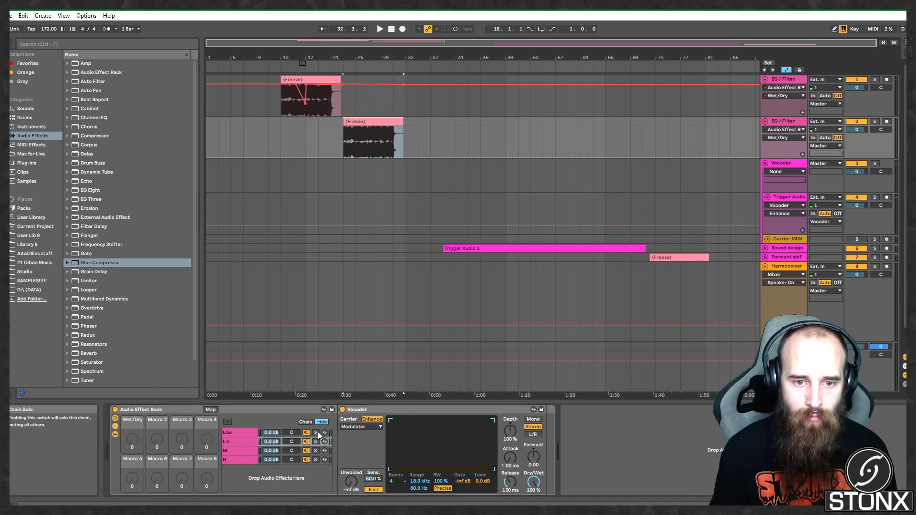
Step: Solo the Low, Lm, M and H chains one after another during playback to audition each frequency band
click(315, 433)
key(space)
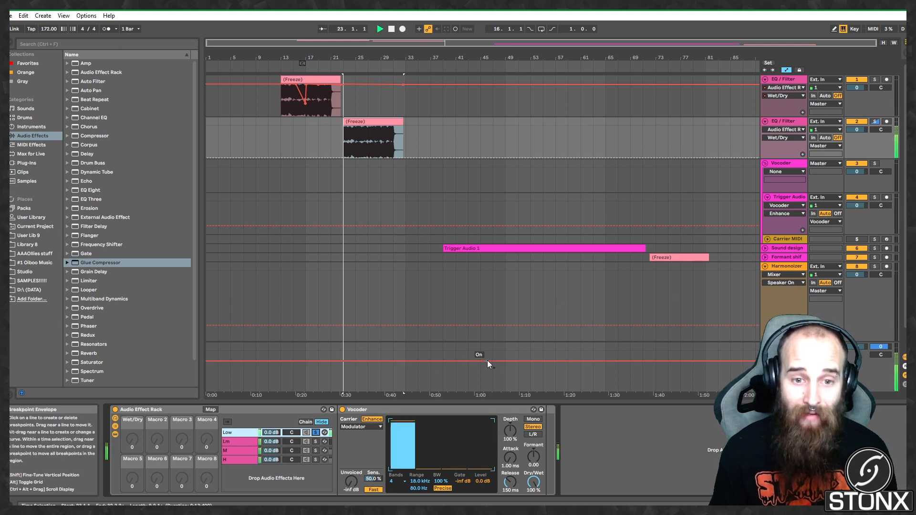
click(315, 441)
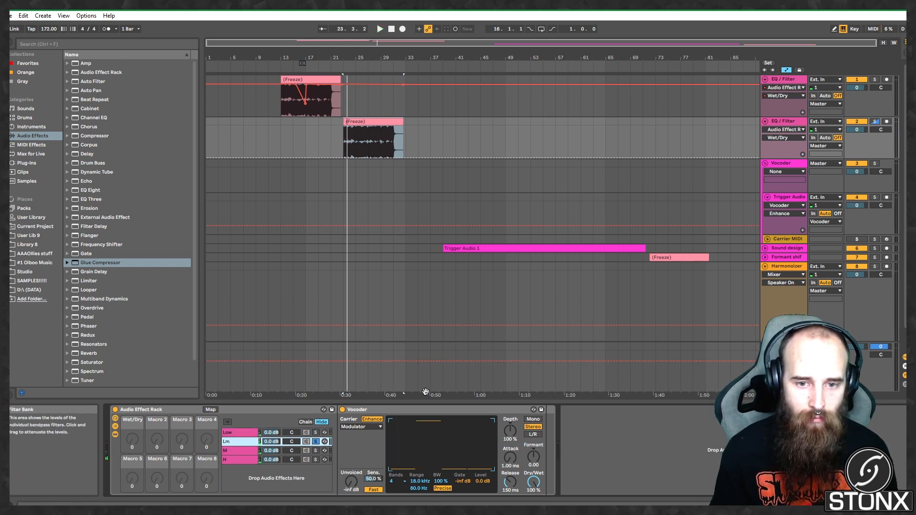
click(315, 451)
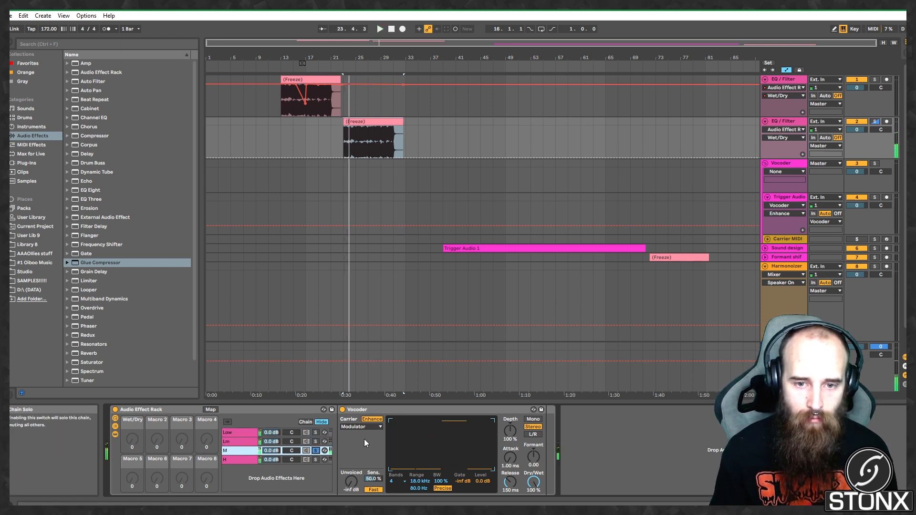
click(315, 460)
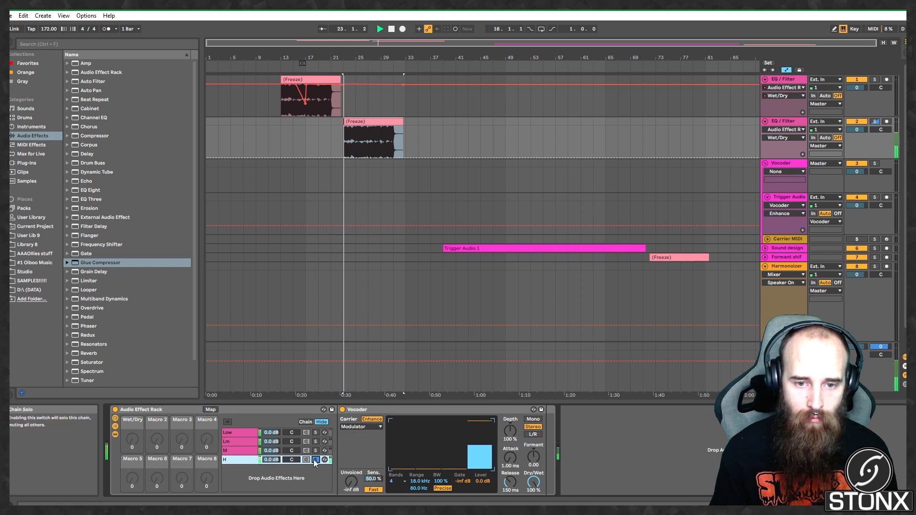
Step: Unsolo the H chain and compare the full rack's sound with the rack bypassed and re-enabled
click(315, 459)
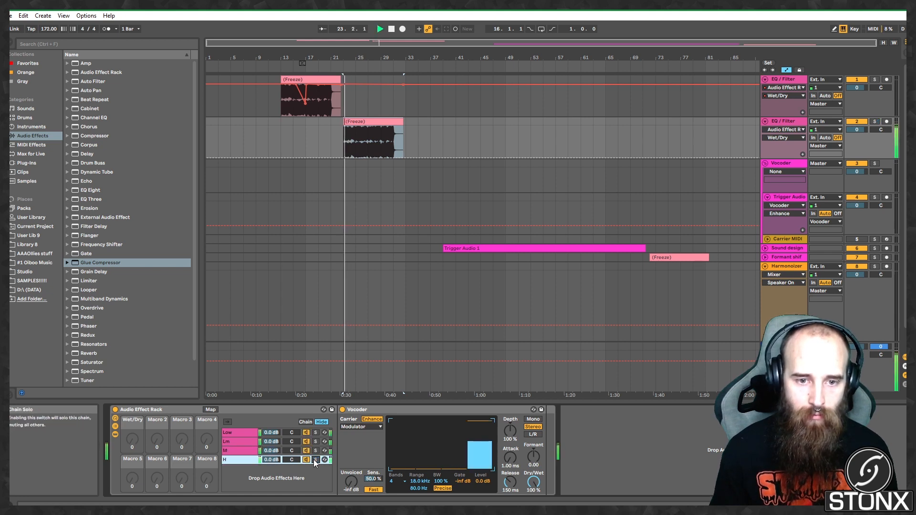
click(115, 410)
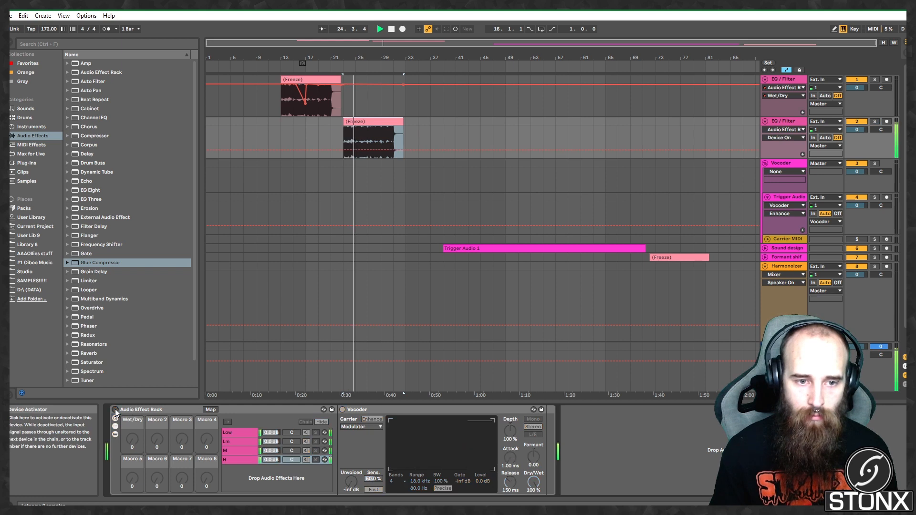
click(115, 410)
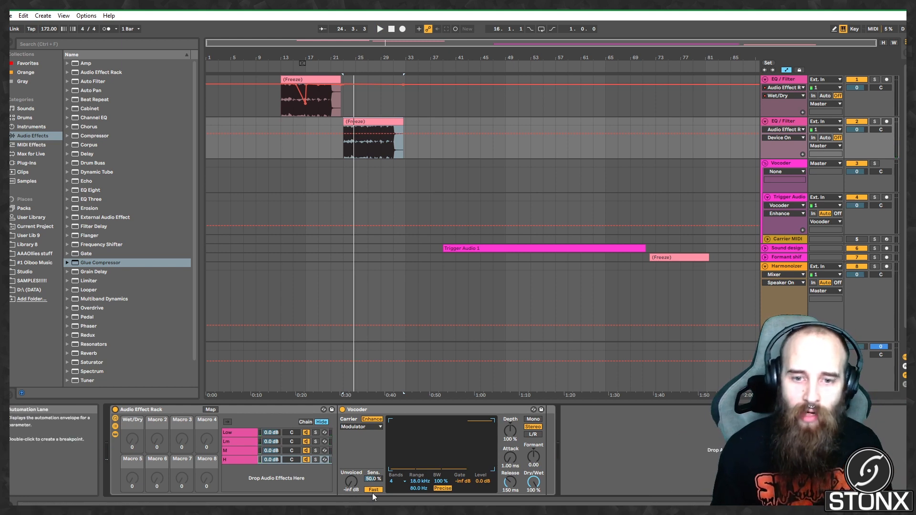
Step: Add a Saturator and a Chorus after the Vocoder in the H chain and audition the soloed chain while adjusting the Chorus modulation
scroll(111, 342, down, 1)
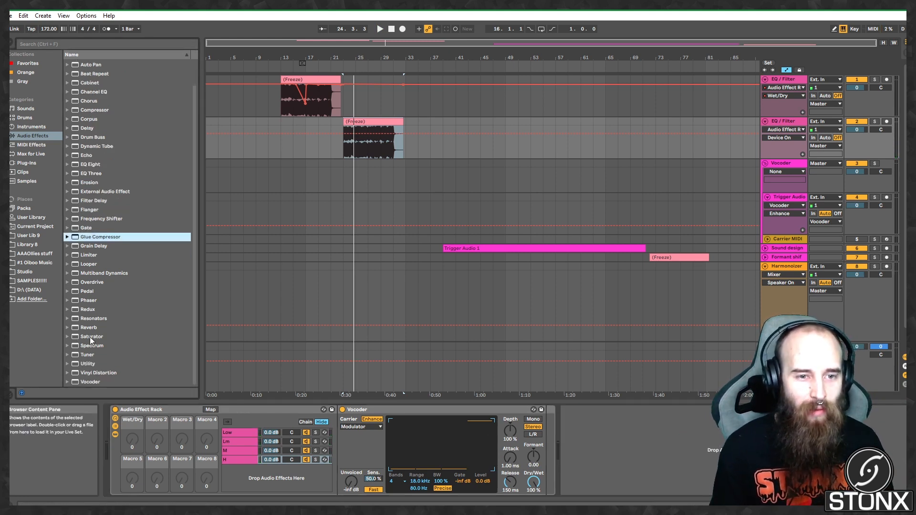
drag(91, 338, 532, 457)
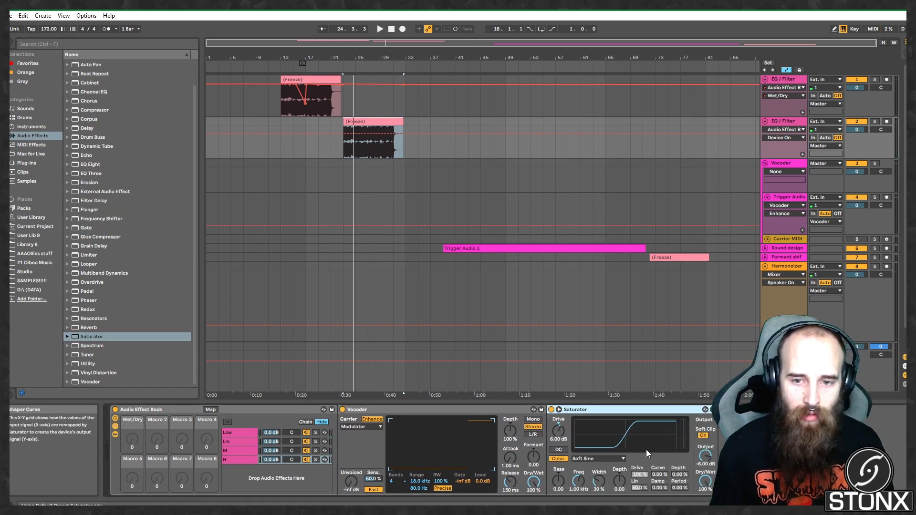
scroll(94, 210, up, 1)
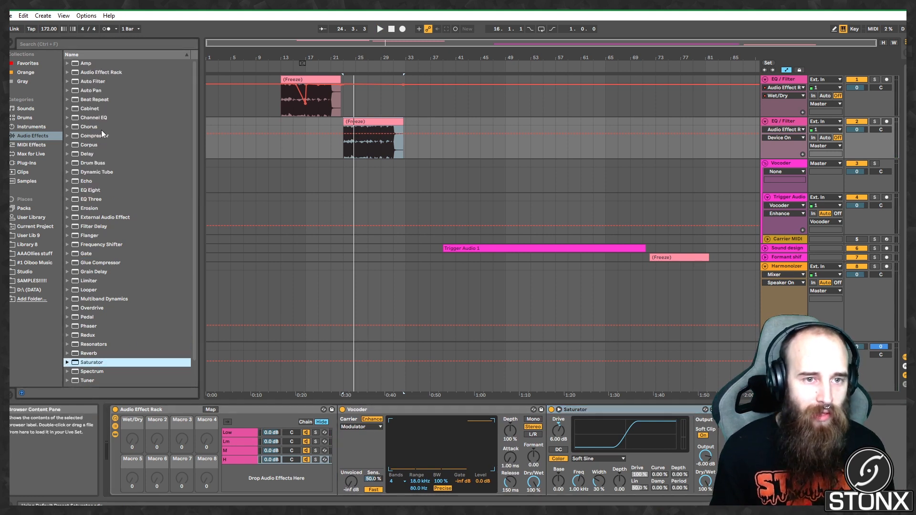
click(85, 127)
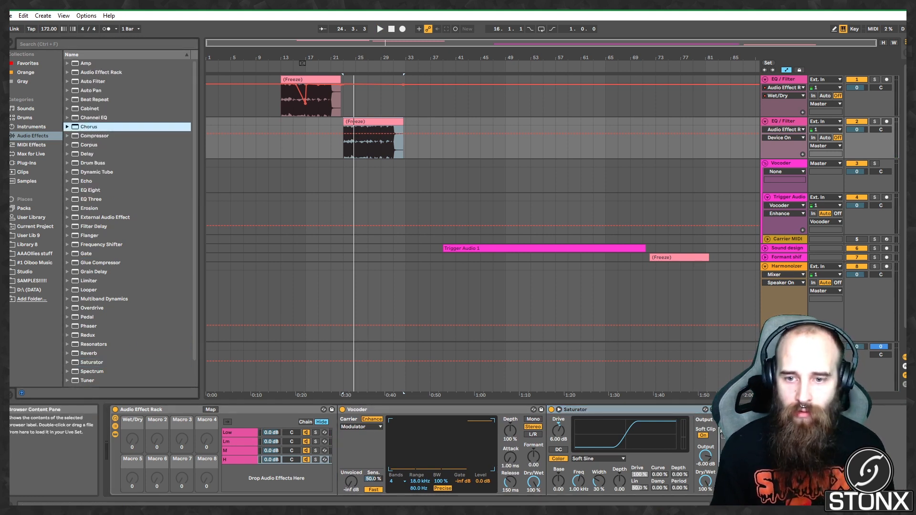
click(315, 460)
key(space)
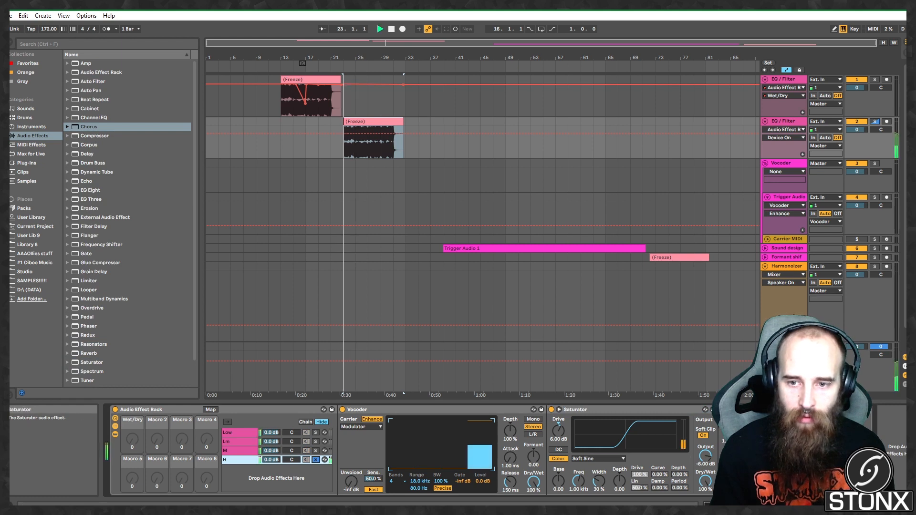
click(801, 444)
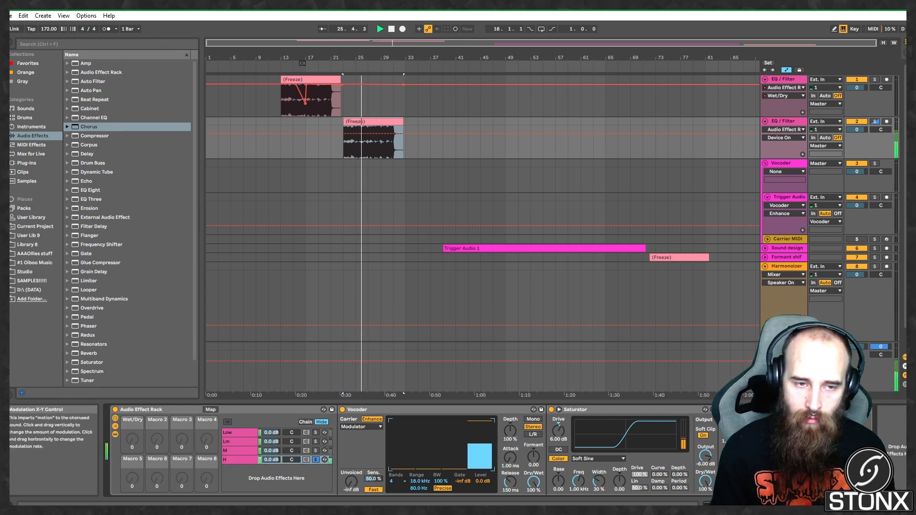
Step: Solo the Low chain, add a Utility with Bass Mono enabled at 150 Hz, and play it back
click(316, 432)
scroll(123, 319, down, 3)
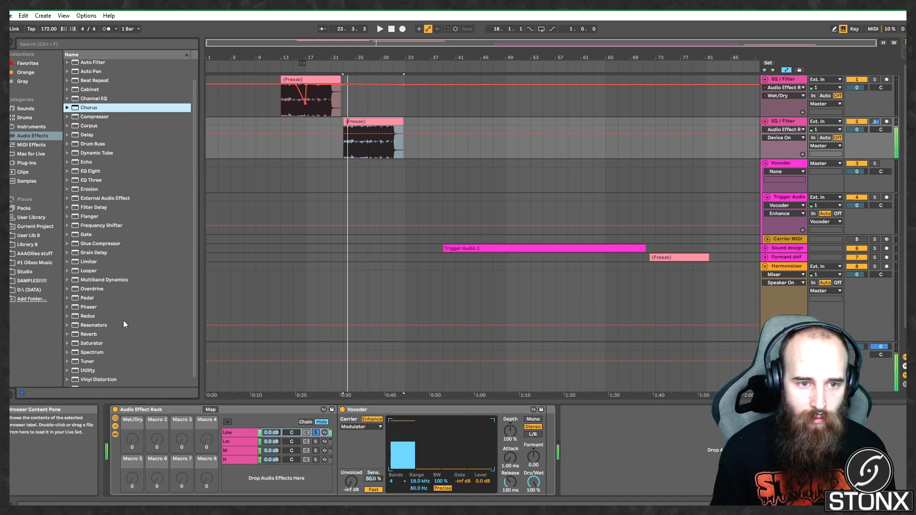
double_click(101, 363)
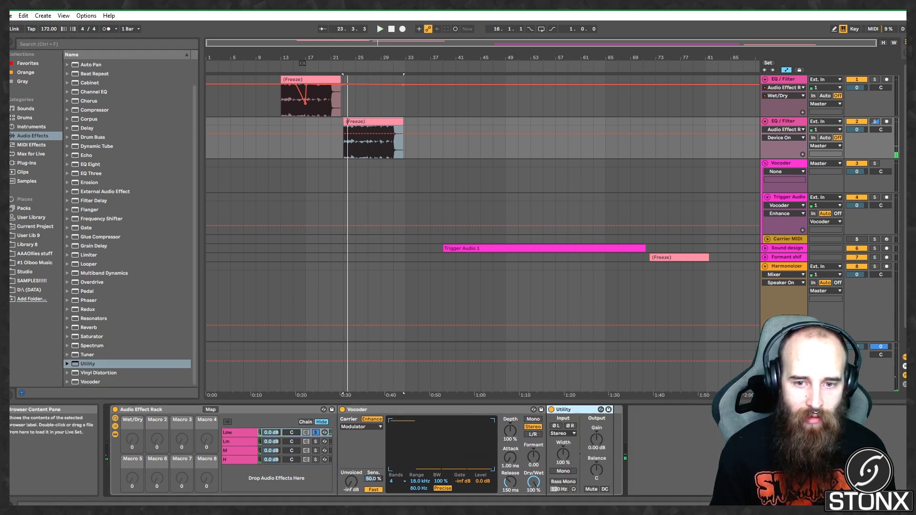
click(563, 482)
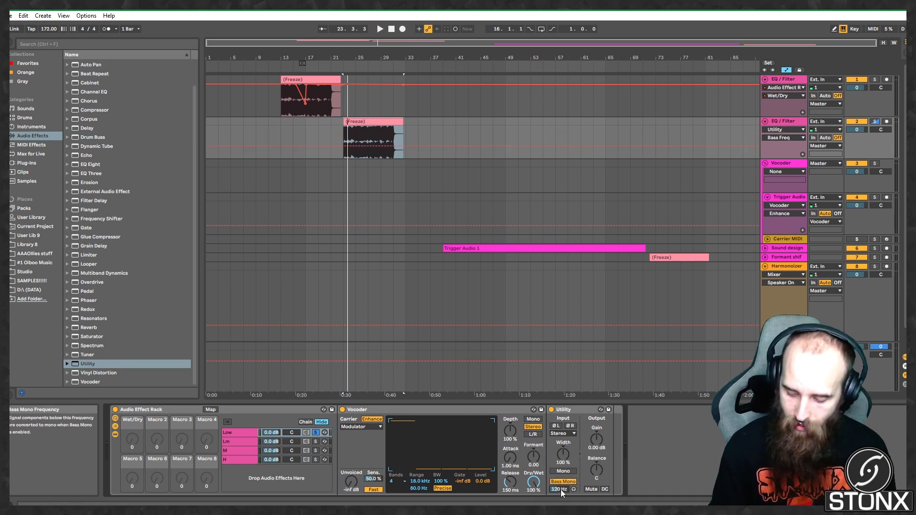
scroll(558, 490, up, 3)
key(space)
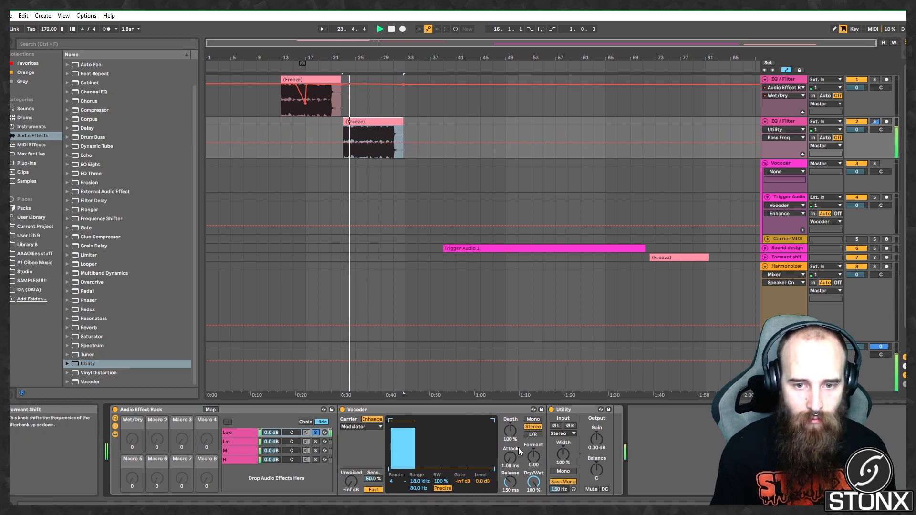
Step: Solo the Lm chain and add a Reverb with its diffusion low shelf on at 101 Hz, decay time 1.22 s and size 1.78
click(315, 442)
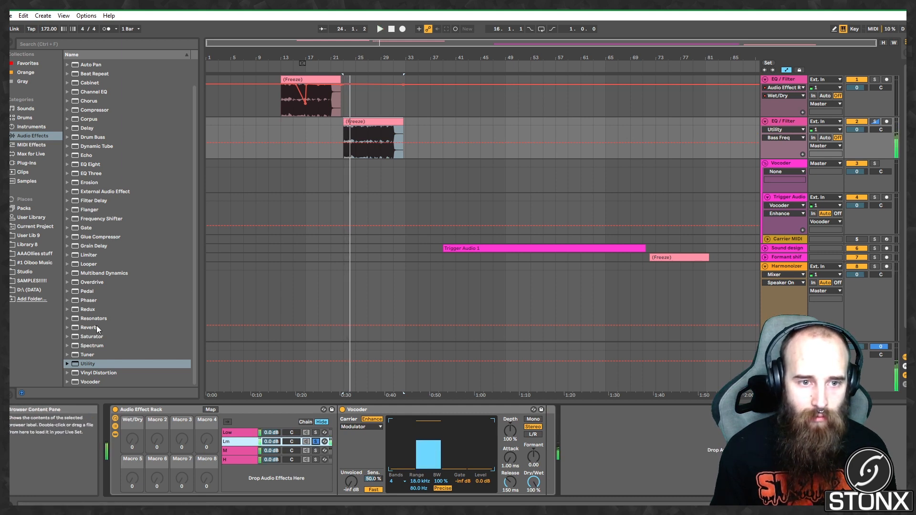
drag(89, 327, 542, 443)
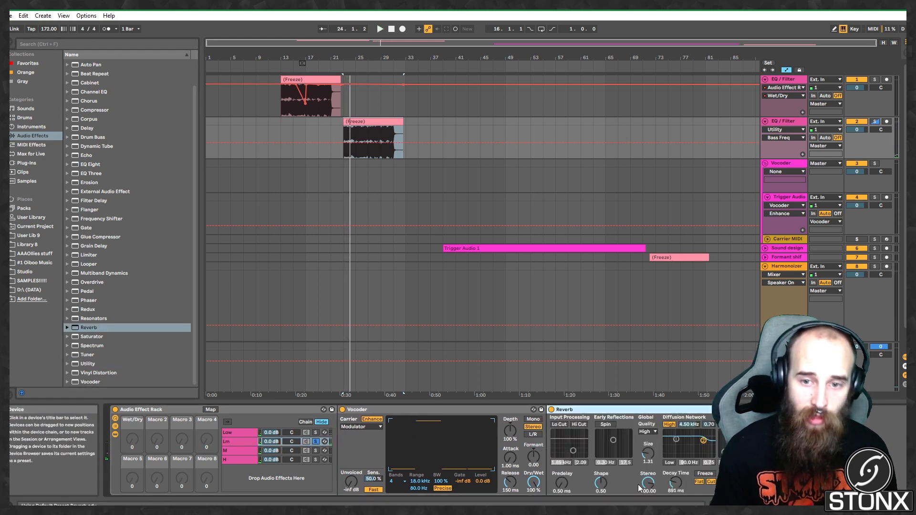
click(670, 464)
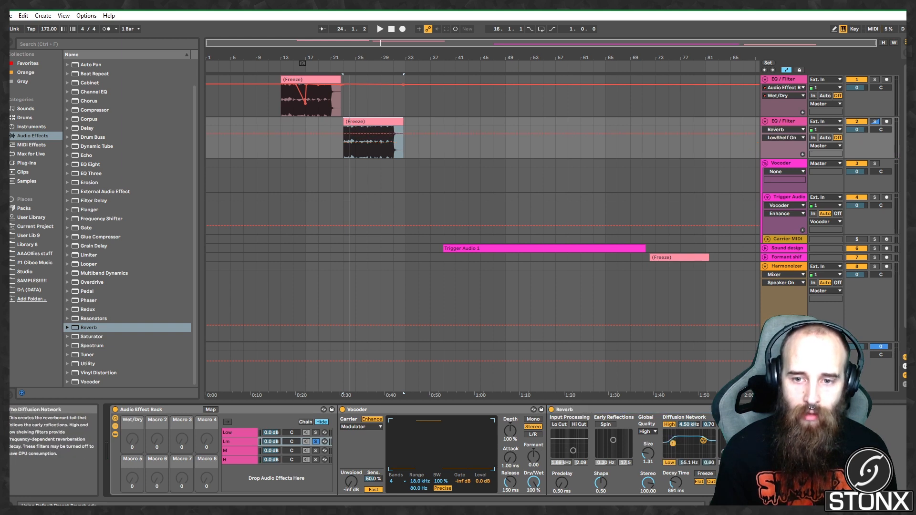
drag(676, 483, 676, 475)
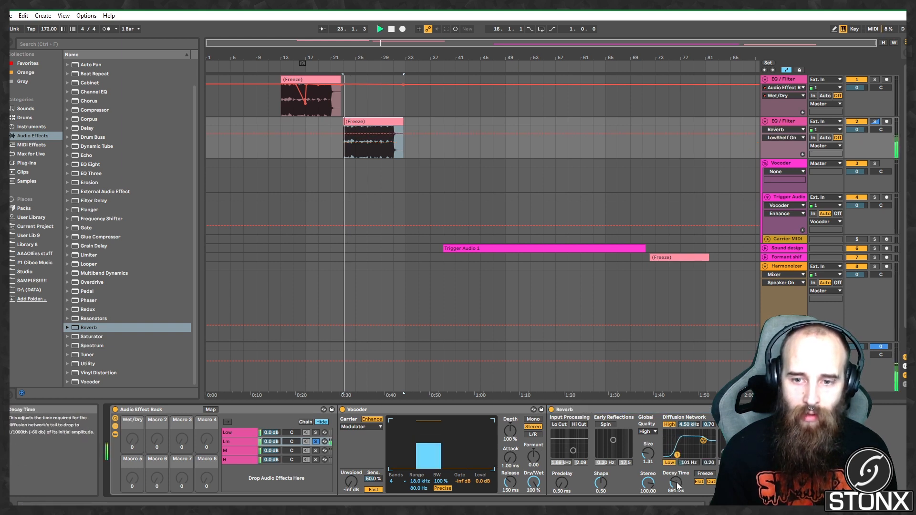
click(648, 453)
key(space)
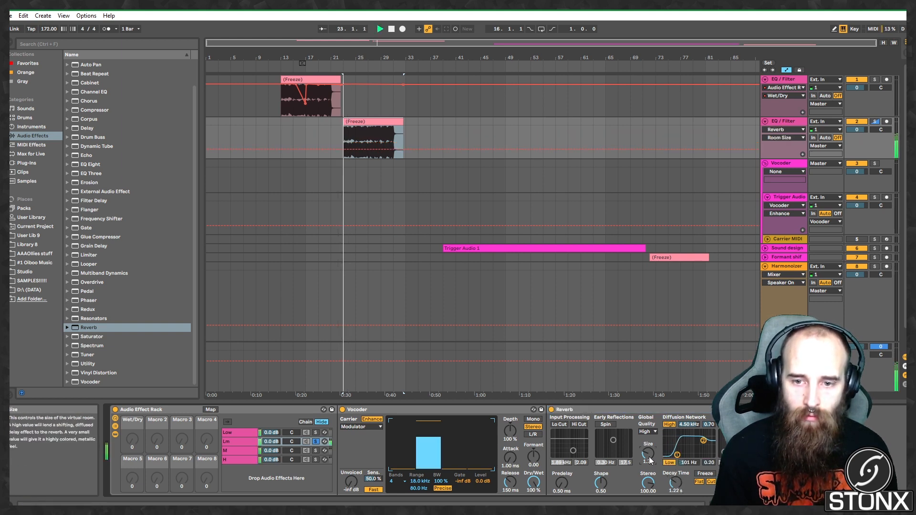
Step: Unsolo the Lm chain and compare the full rack's sound bypassed and re-enabled during playback
click(316, 441)
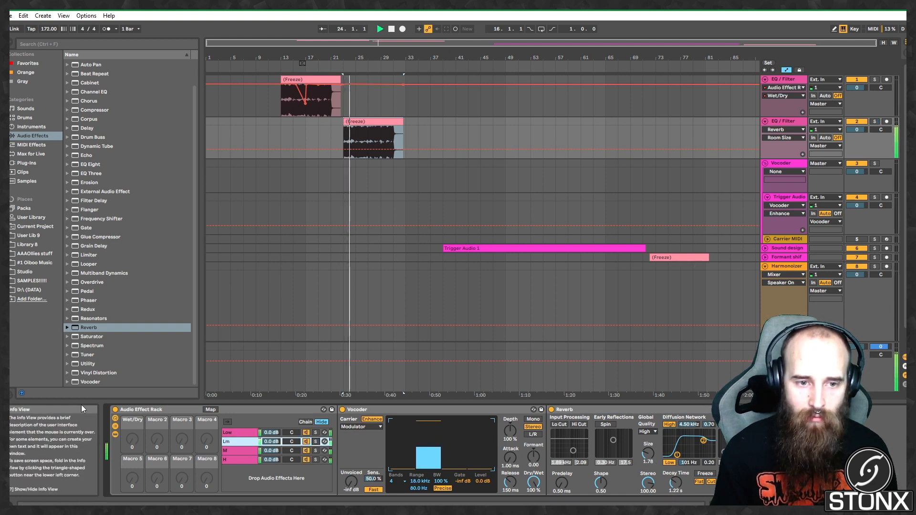
click(115, 409)
key(space)
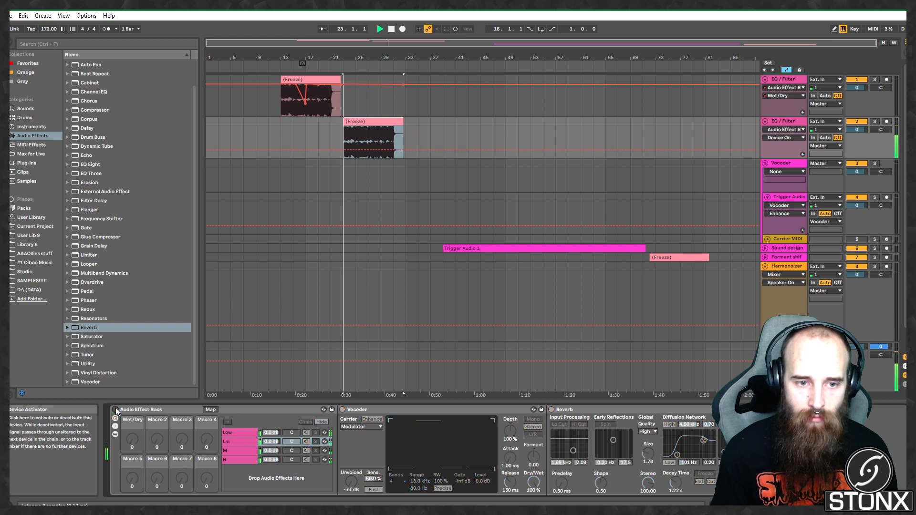
click(116, 409)
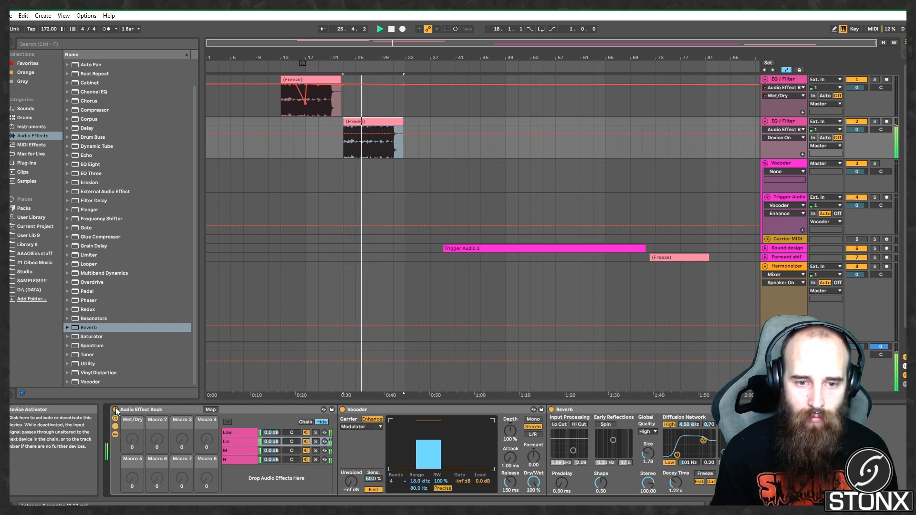
Step: Lower the Dry/Wet amount of the Chorus in the H chain
click(239, 461)
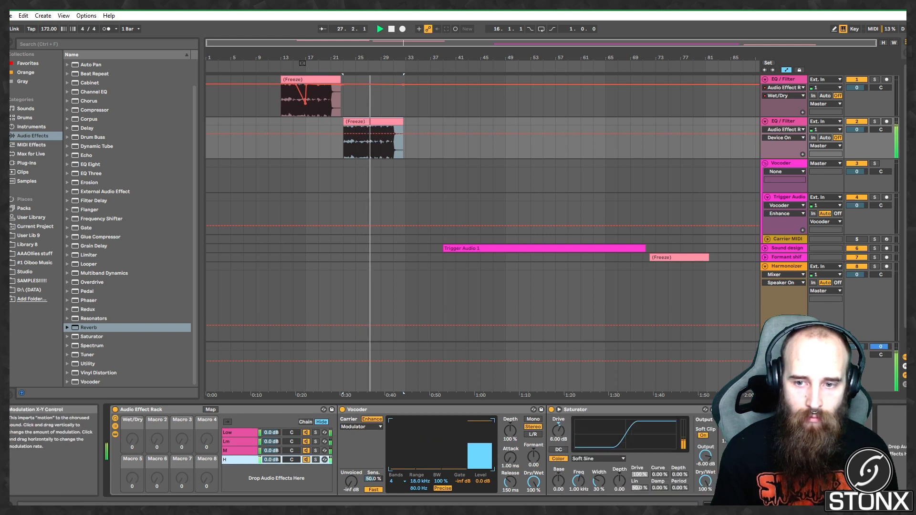
drag(862, 481, 862, 496)
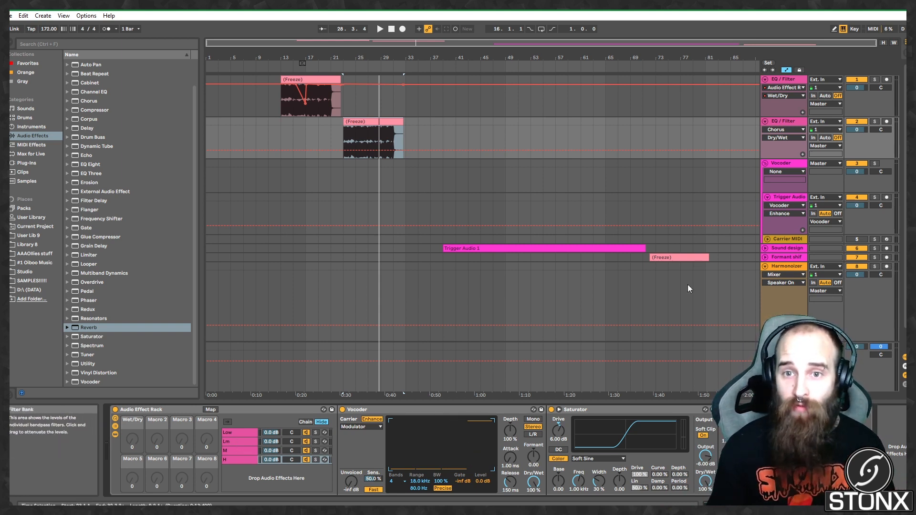
Step: Set the Vocoder on the Trigger Audio track to an External carrier taking its audio from Carrier MIDI
click(784, 163)
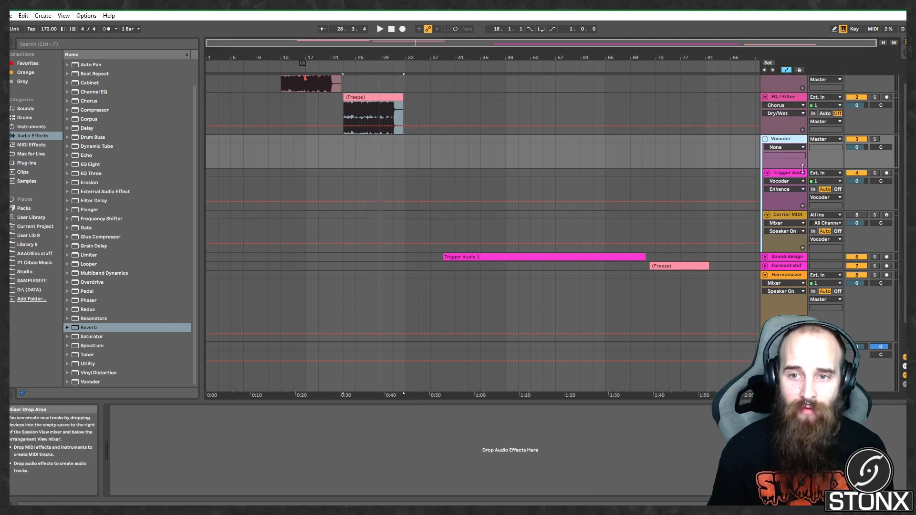
click(802, 174)
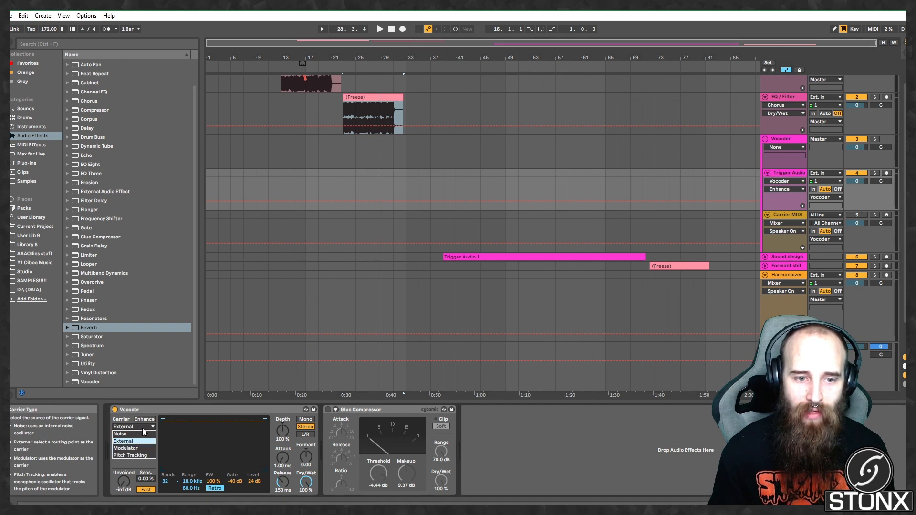
click(138, 440)
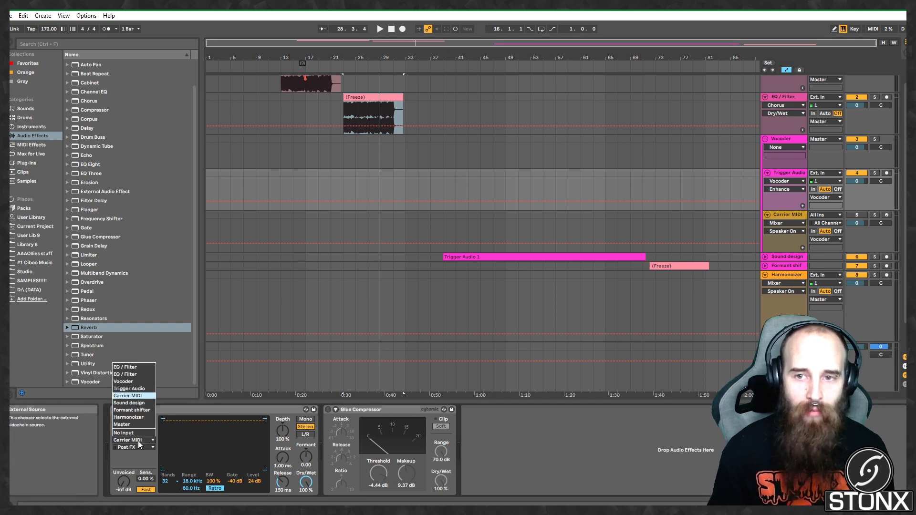
click(140, 397)
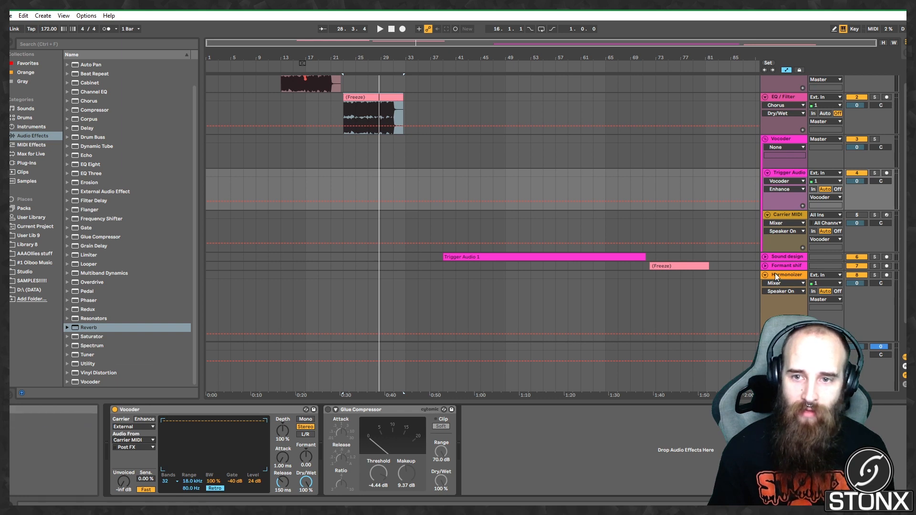
Step: Set the Carrier MIDI track's Operator to a saw wave on oscillator A and Saw 64 on oscillator B
click(788, 215)
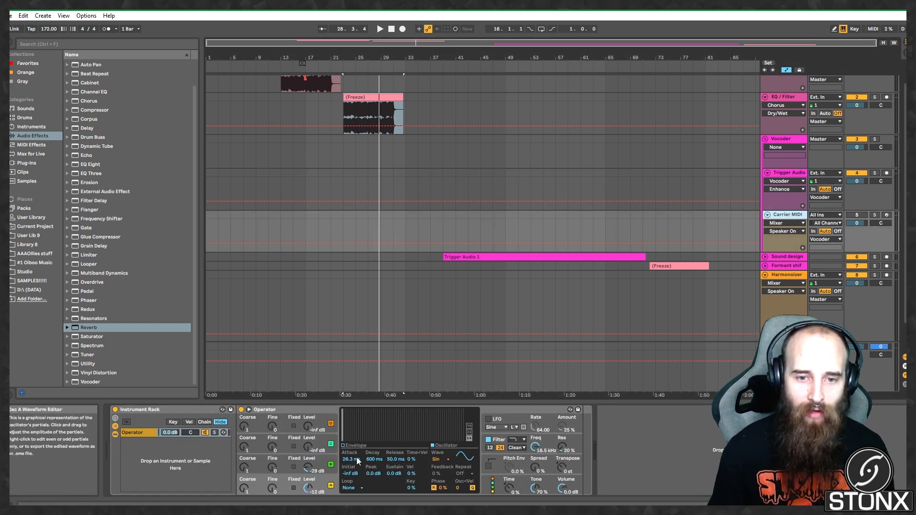
click(441, 459)
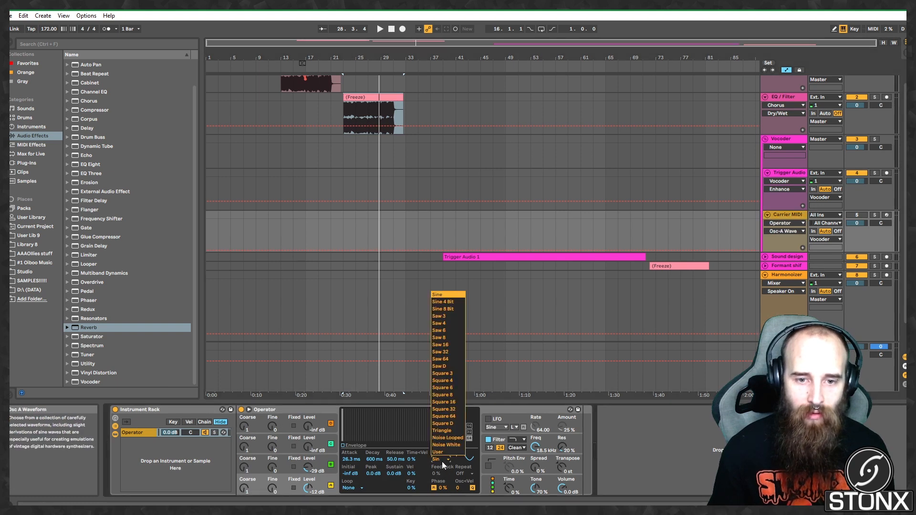
click(455, 345)
click(321, 463)
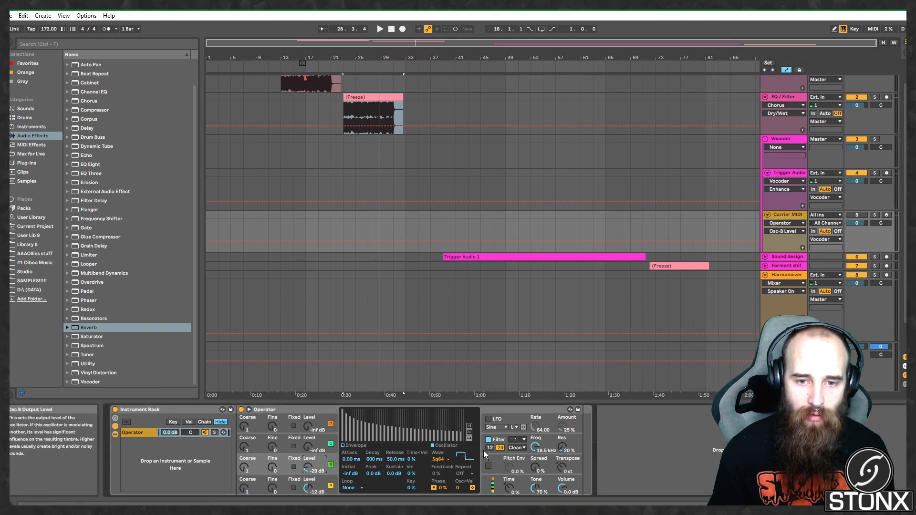
click(444, 459)
click(451, 358)
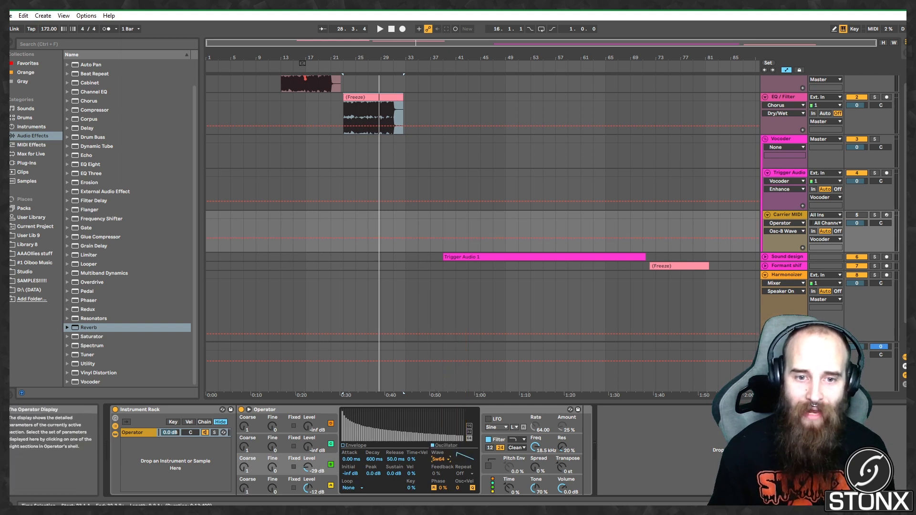
Step: Arm the Carrier MIDI track for live input and deactivate the track to mute its direct signal
click(887, 214)
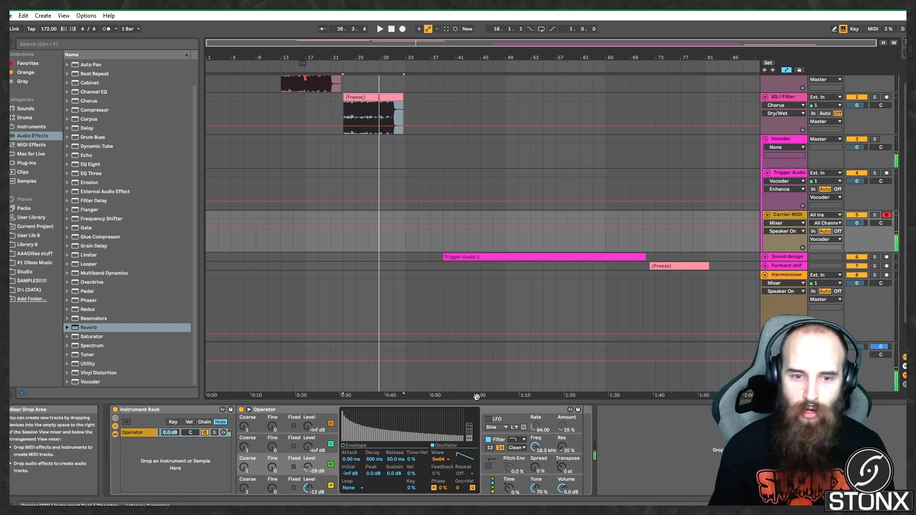
click(854, 216)
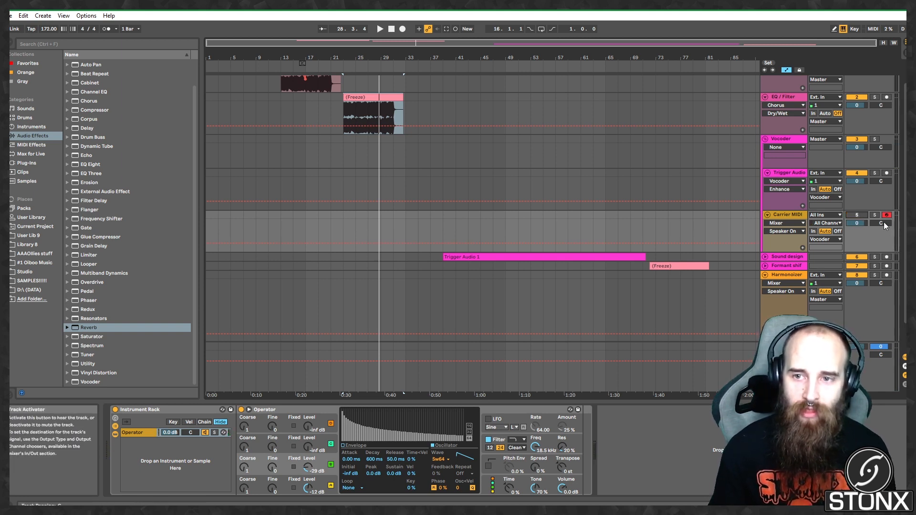
Step: Compare the Trigger Audio and Carrier MIDI device chains and arm the Trigger Audio track alongside Carrier MIDI
click(887, 174)
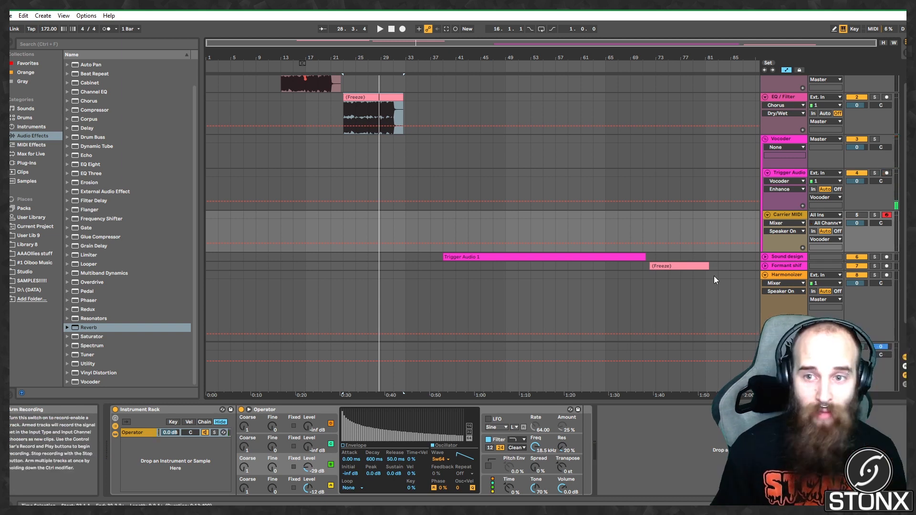
click(773, 174)
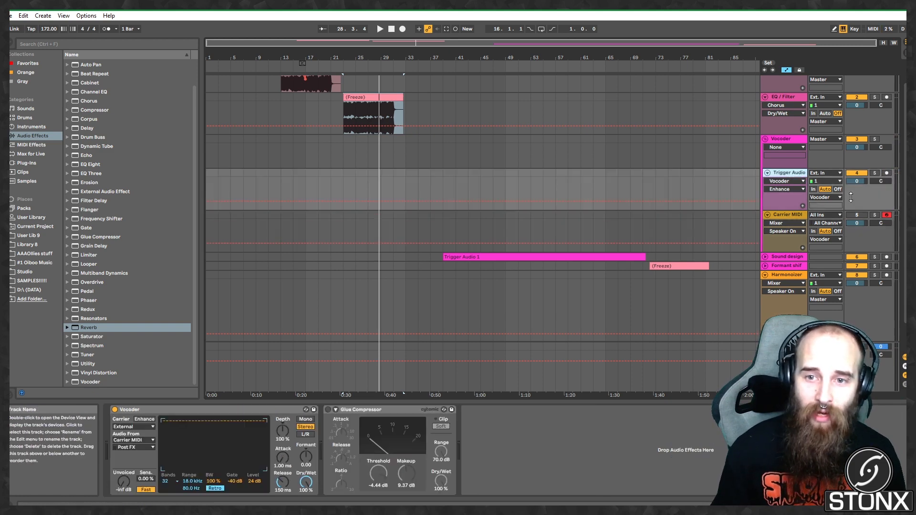
click(788, 215)
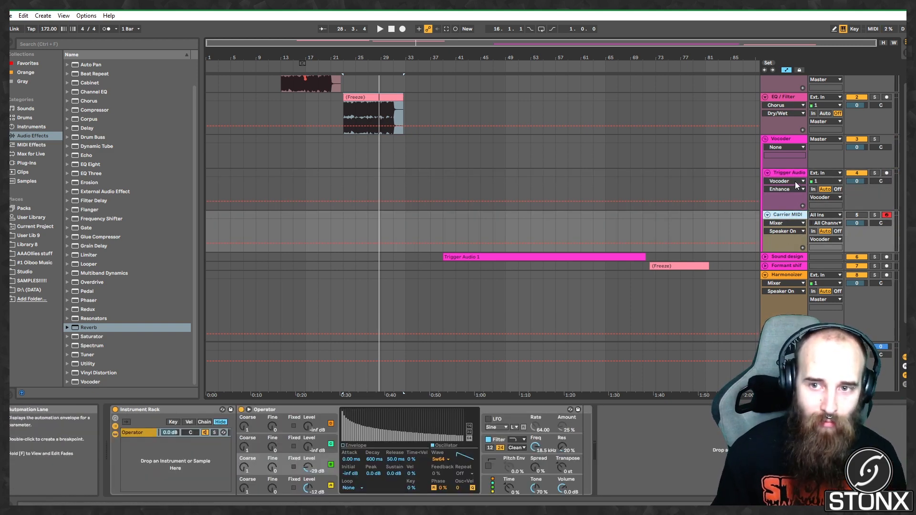
key(Up)
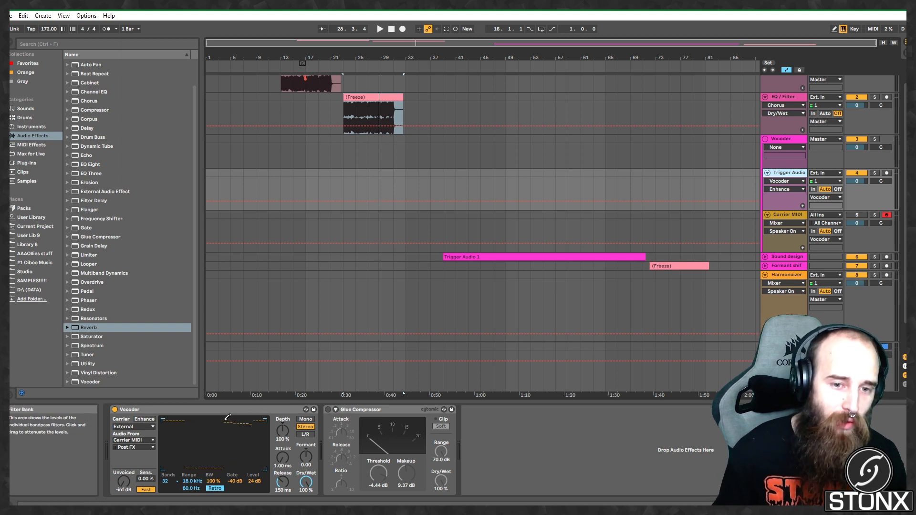
ctrl+click(886, 173)
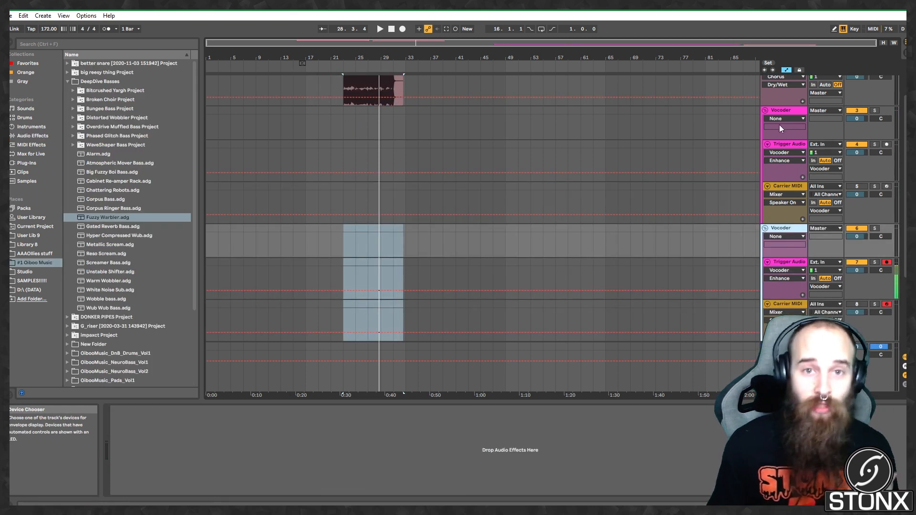
Step: Audition the Carrier MIDI track's direct signal with Trigger Audio disarmed, and set the Fuzzy Warbler's frequency macro to 1.44 kHz
click(789, 109)
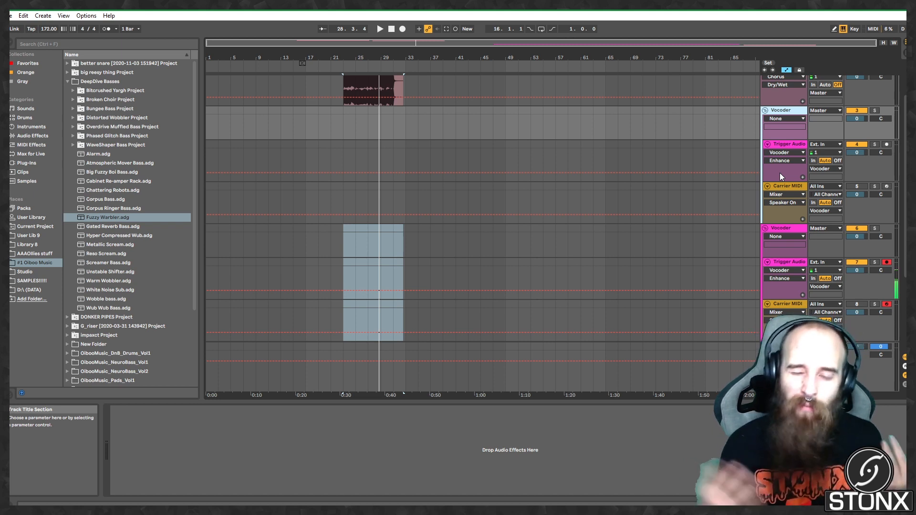
click(795, 229)
click(794, 304)
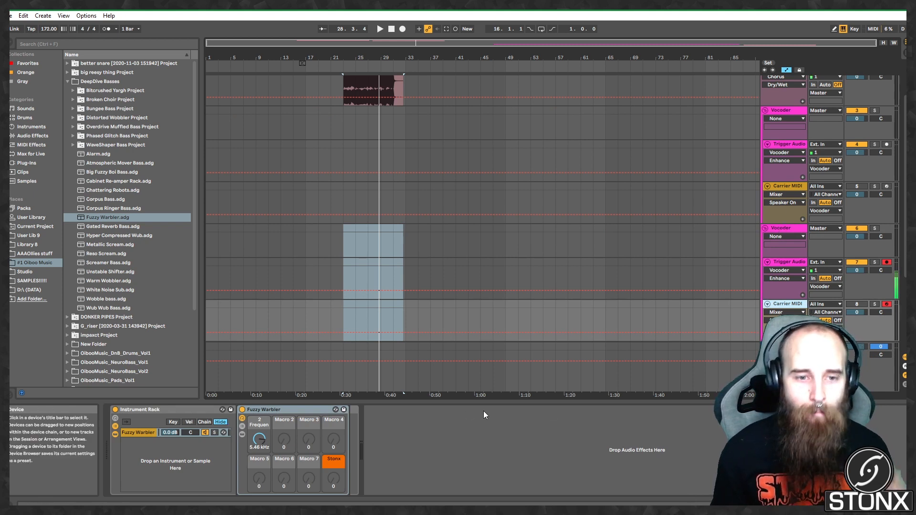
click(857, 304)
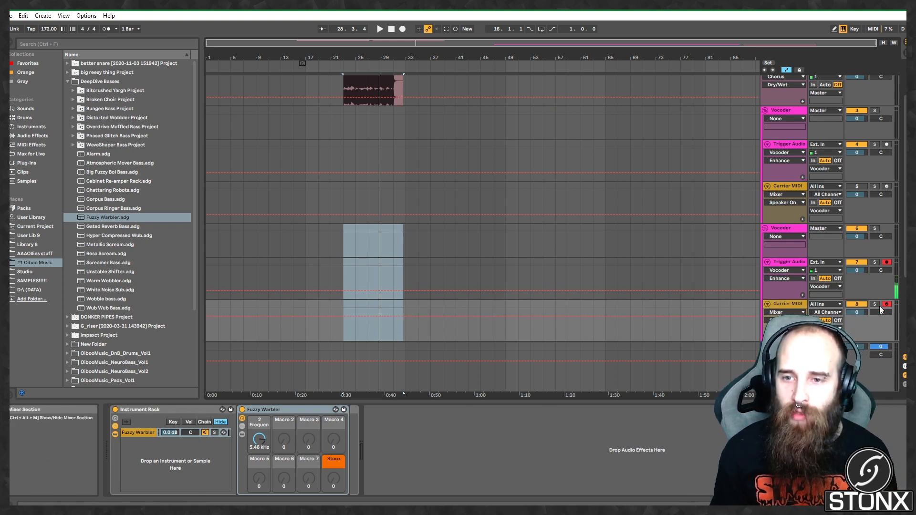
click(886, 262)
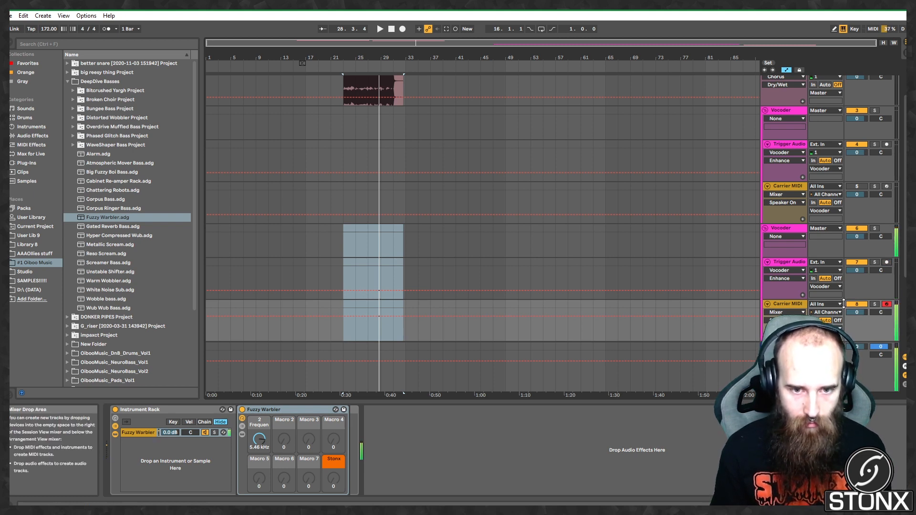
drag(259, 439, 260, 427)
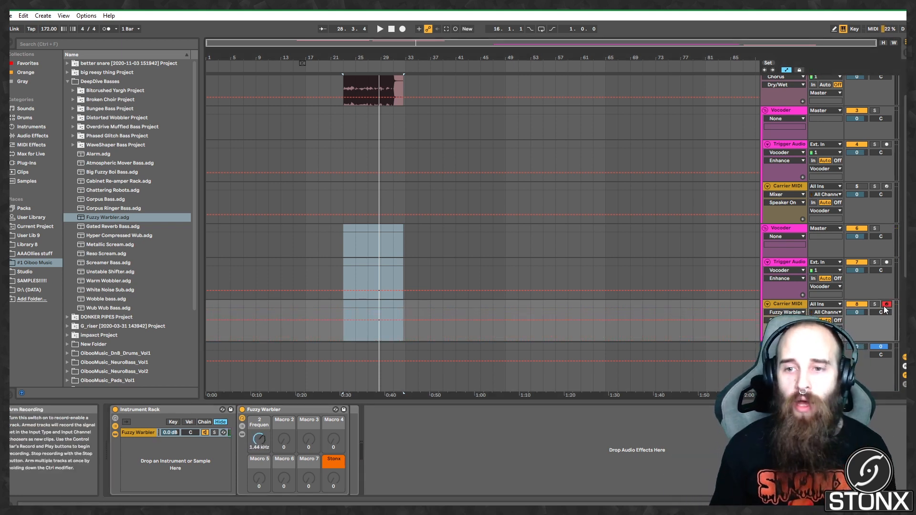
click(858, 304)
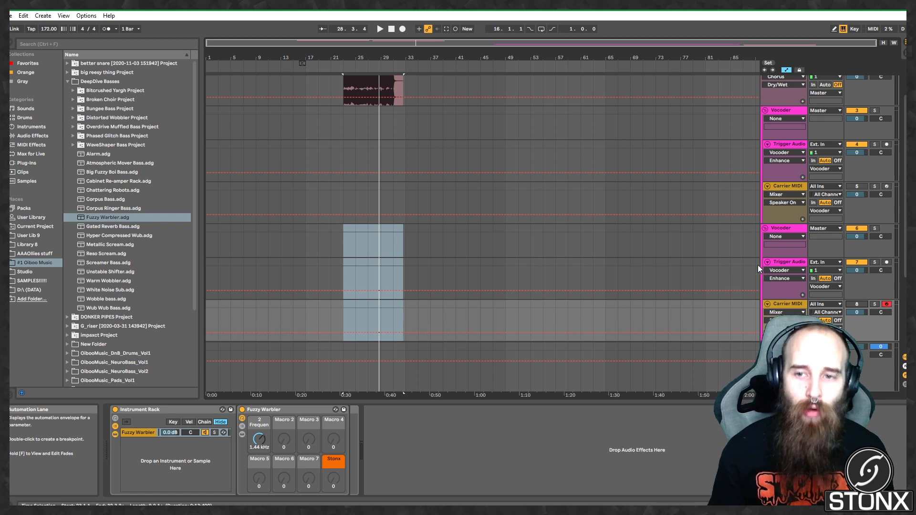
ctrl+click(888, 263)
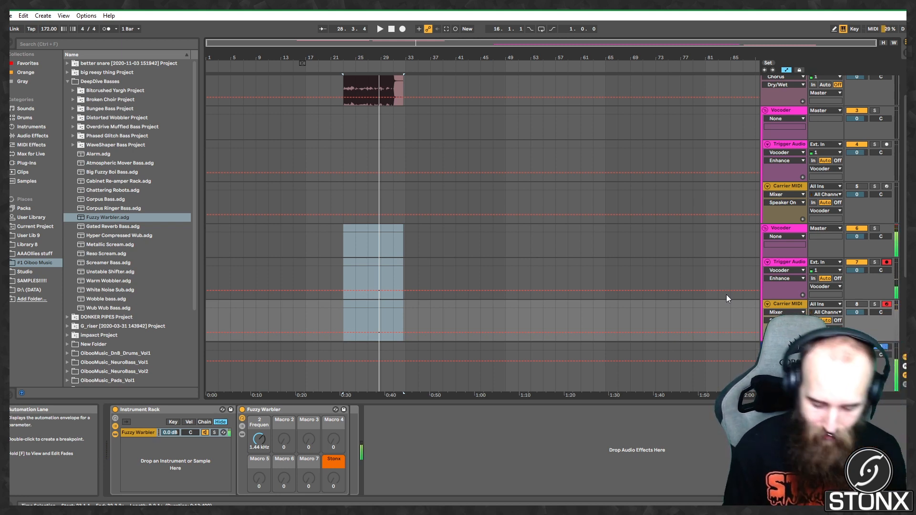
mouse_move(394, 492)
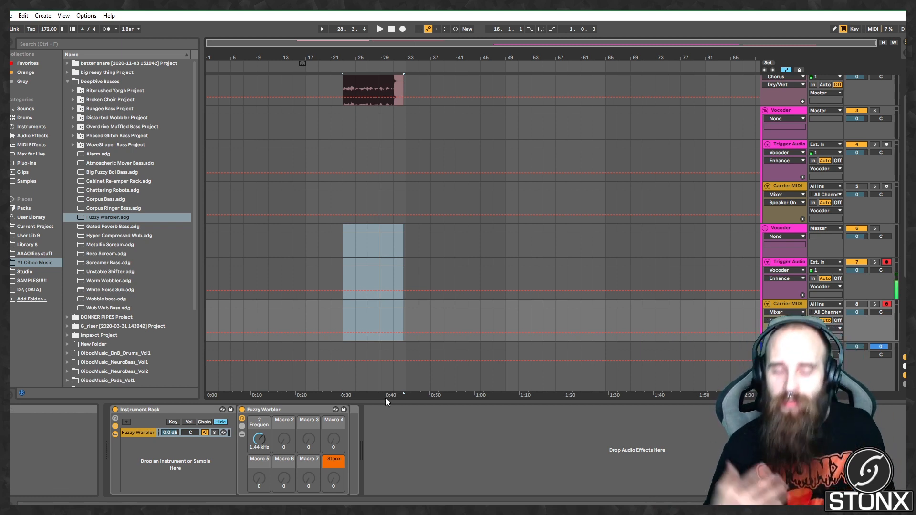
click(793, 229)
click(789, 260)
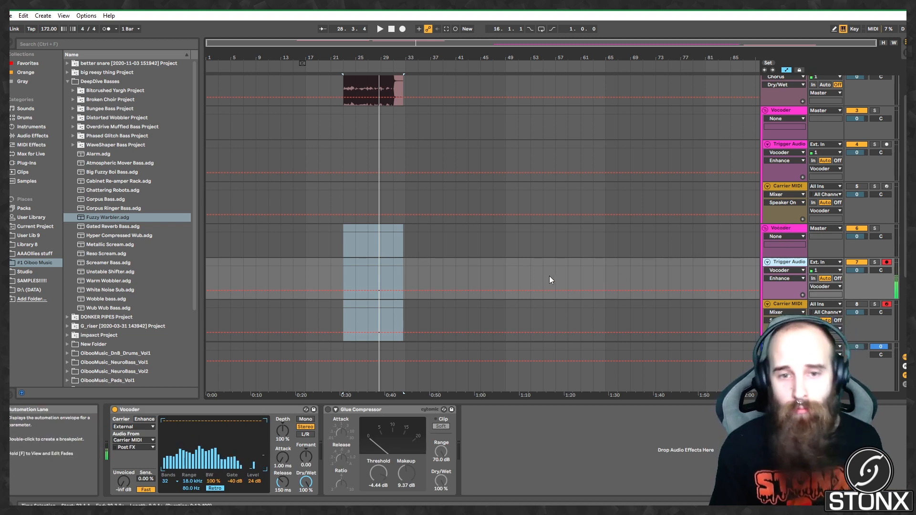
Step: Unfold the Sound design track and inspect the Noise carrier setting of its Vocoder
scroll(486, 266, down, 4)
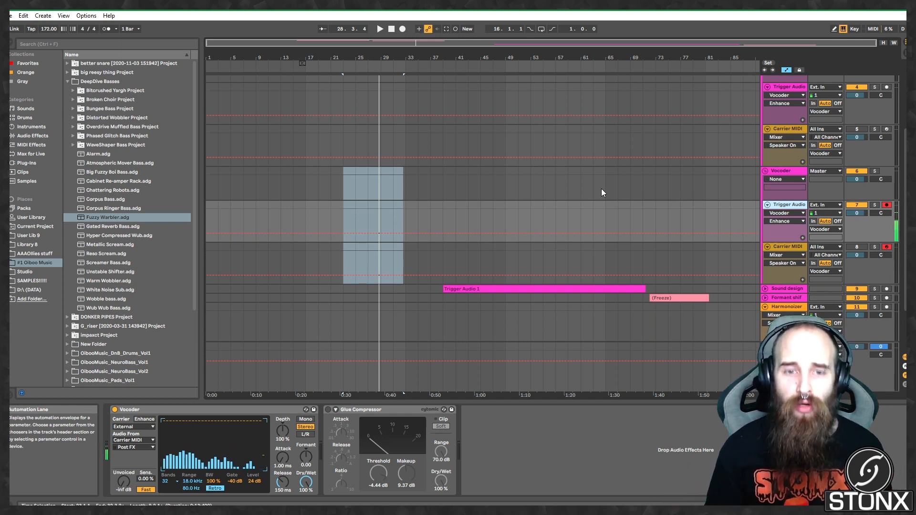
scroll(740, 248, down, 3)
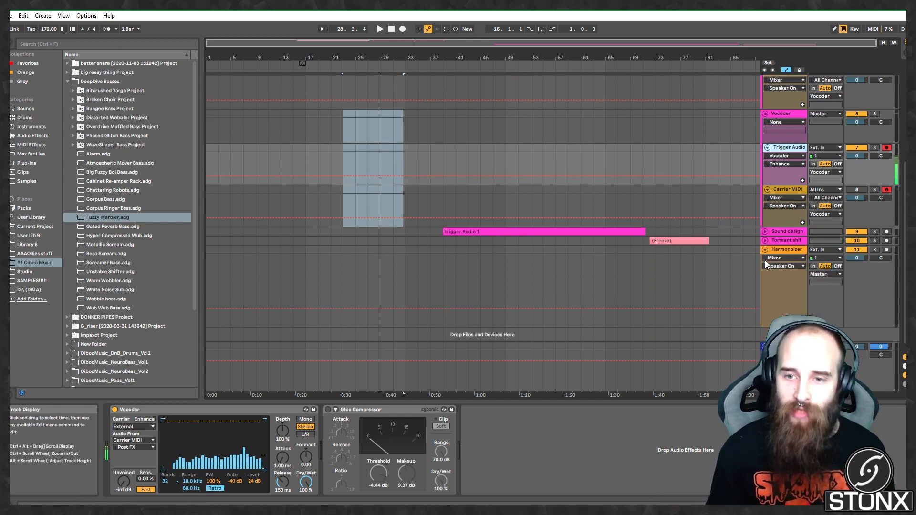
click(780, 224)
click(764, 223)
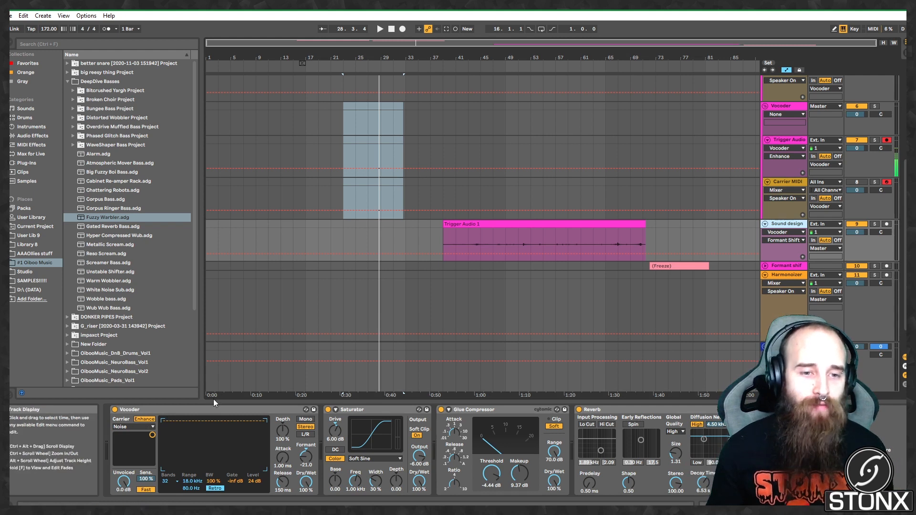
click(136, 427)
click(144, 417)
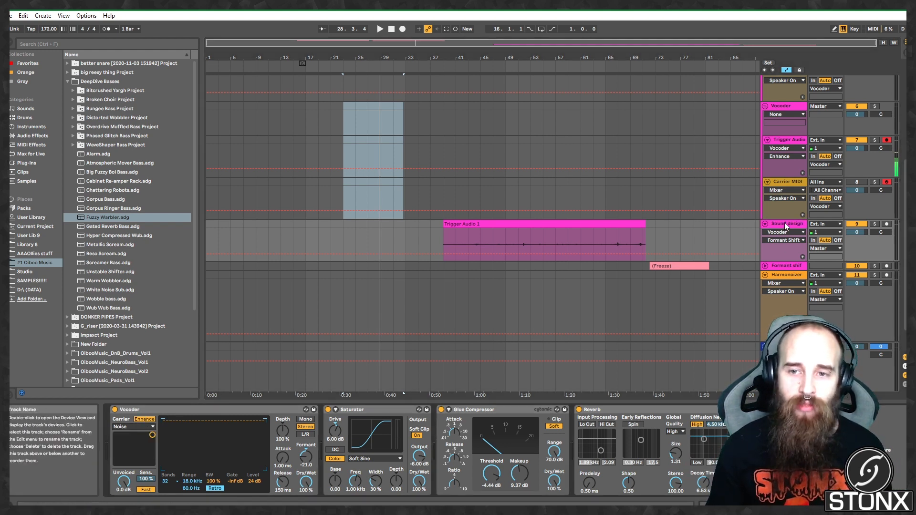
Step: Group the Sound design track's Vocoder, Saturator, Glue Compressor and Reverb into one rack and deactivate the rack
click(657, 408)
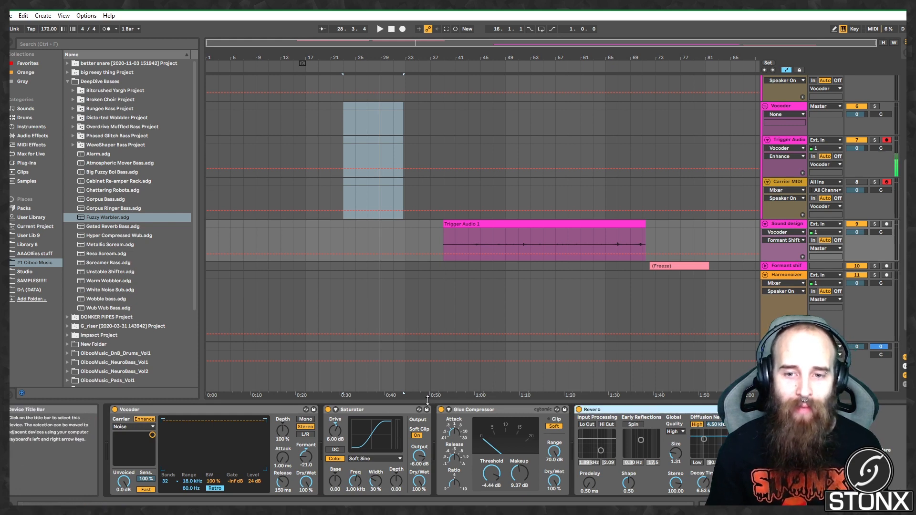
shift+click(272, 411)
key(ctrl+g)
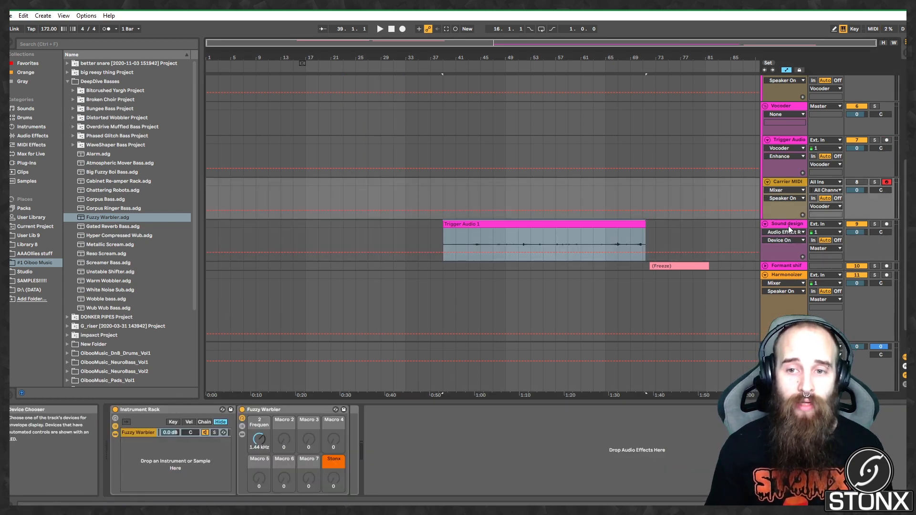
click(789, 226)
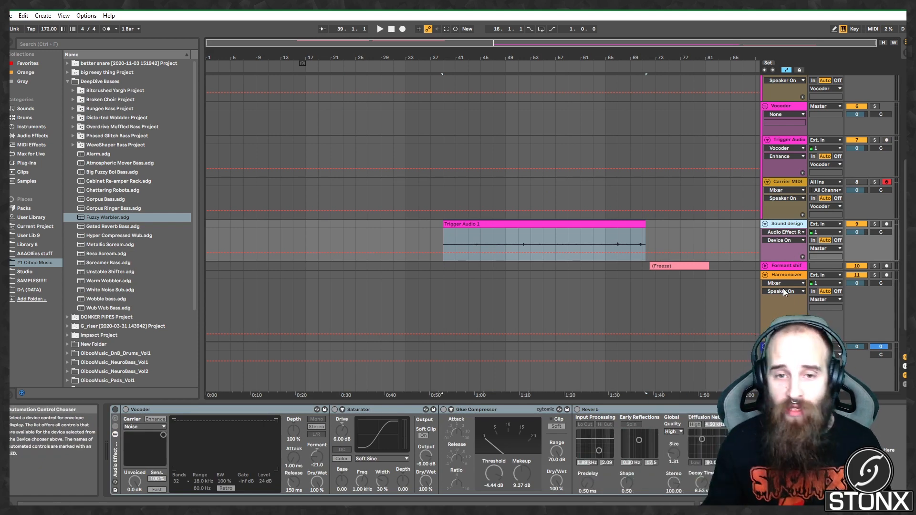
Step: Play the Trigger Audio 1 clip from bar 43, reactivate its effect rack and set the Vocoder's Formant to -18.8
click(483, 225)
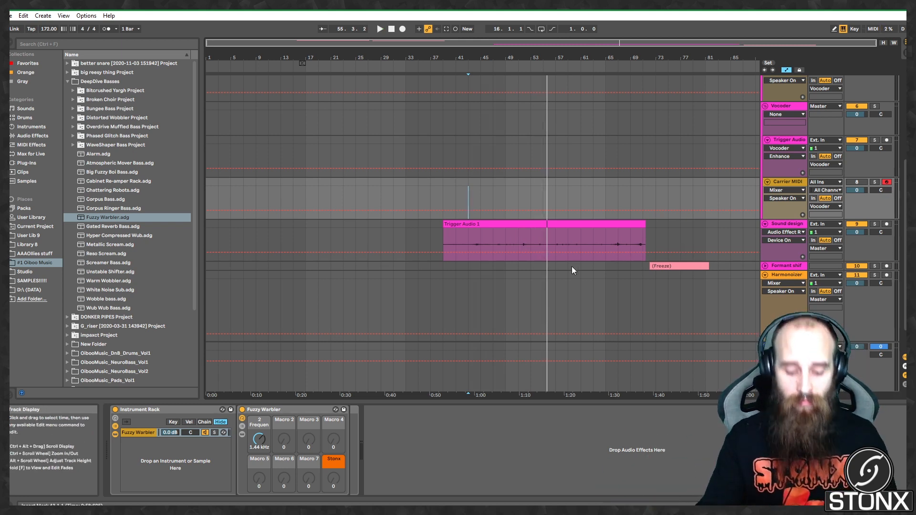
click(787, 227)
click(115, 410)
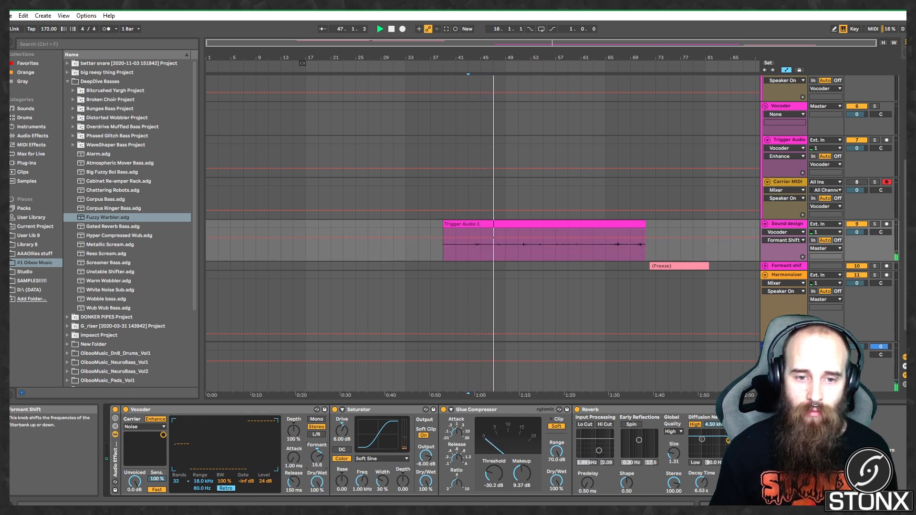
mouse_move(317, 456)
mouse_down()
mouse_move(317, 472)
mouse_move(317, 463)
mouse_up()
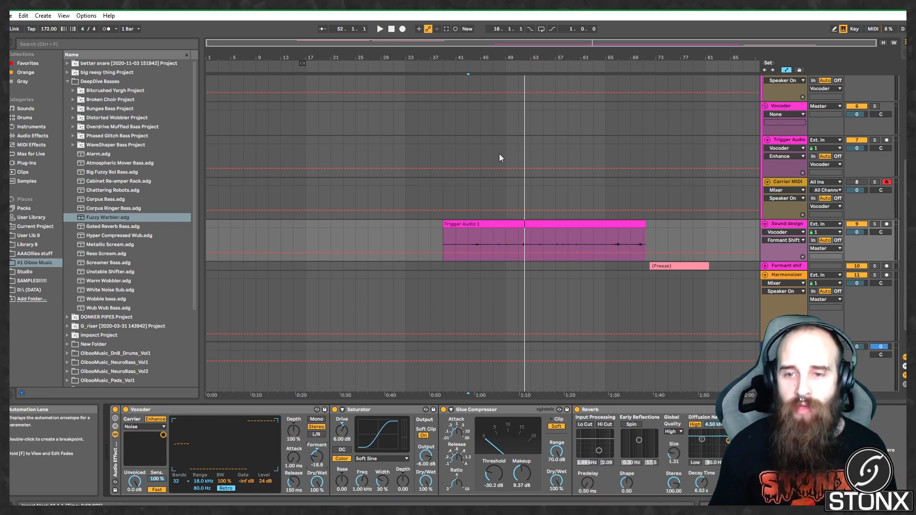
Step: Unfold the Formant shif track and mute the Dry chain in its Audio Effect Rack to isolate the Formant chain
click(678, 266)
click(765, 266)
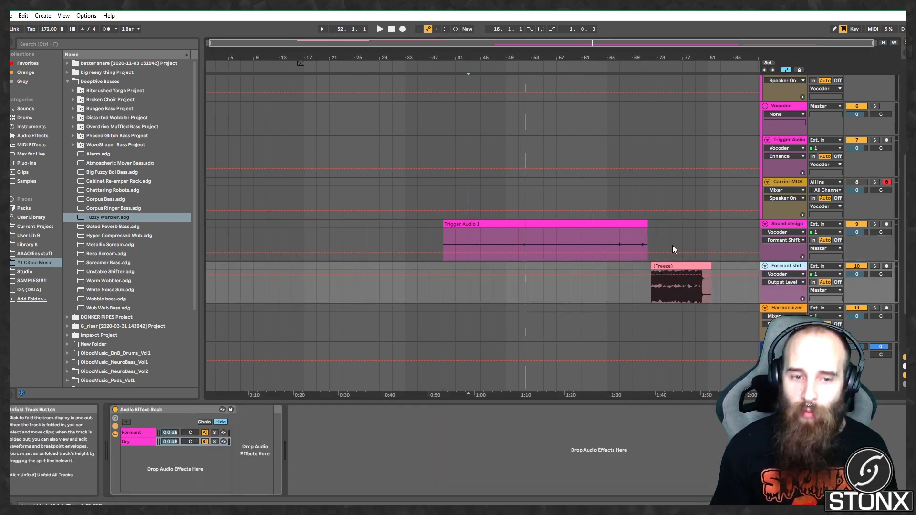
drag(353, 48, 379, 57)
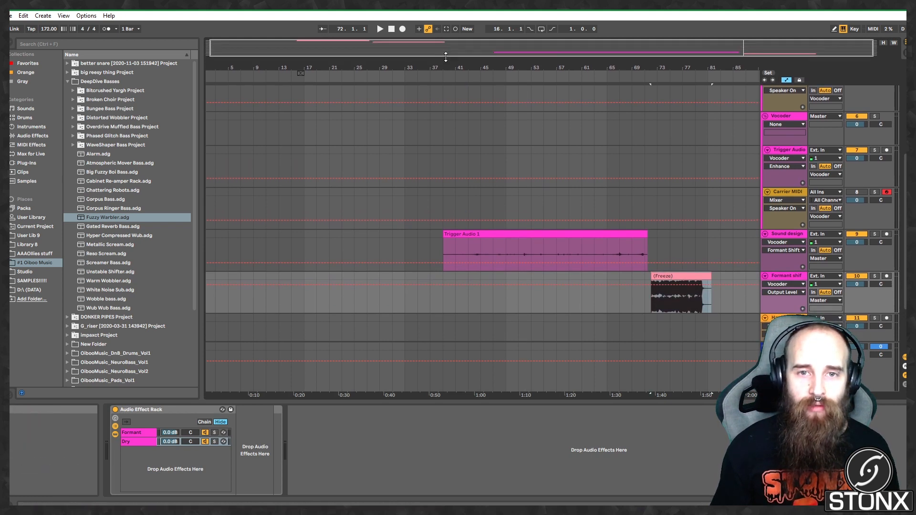
drag(433, 50, 695, 49)
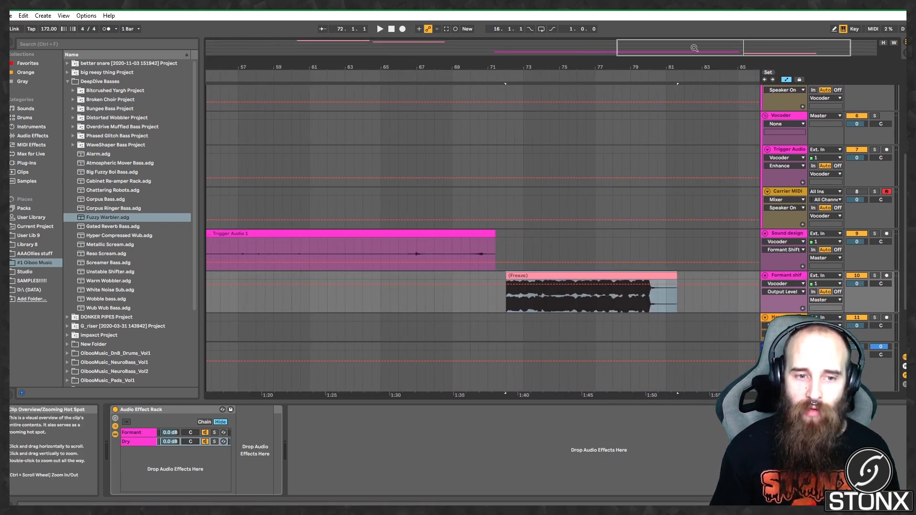
click(137, 432)
click(207, 440)
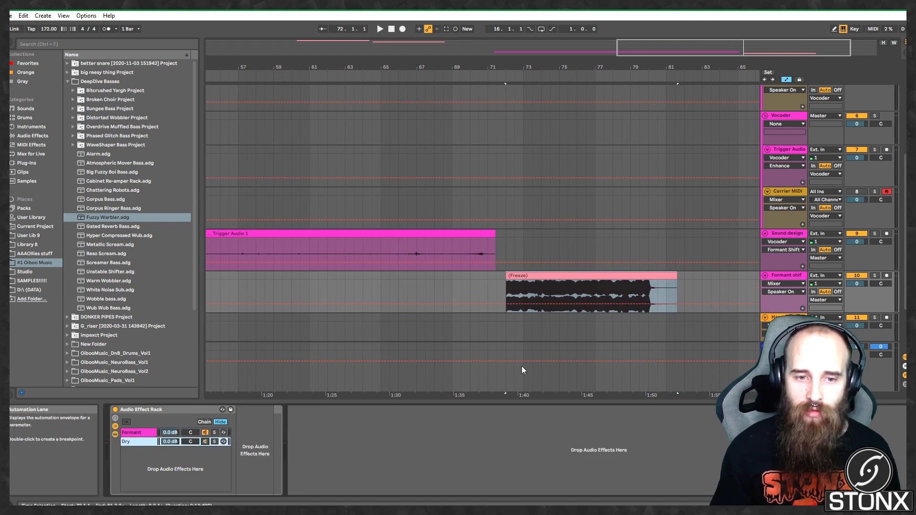
click(138, 432)
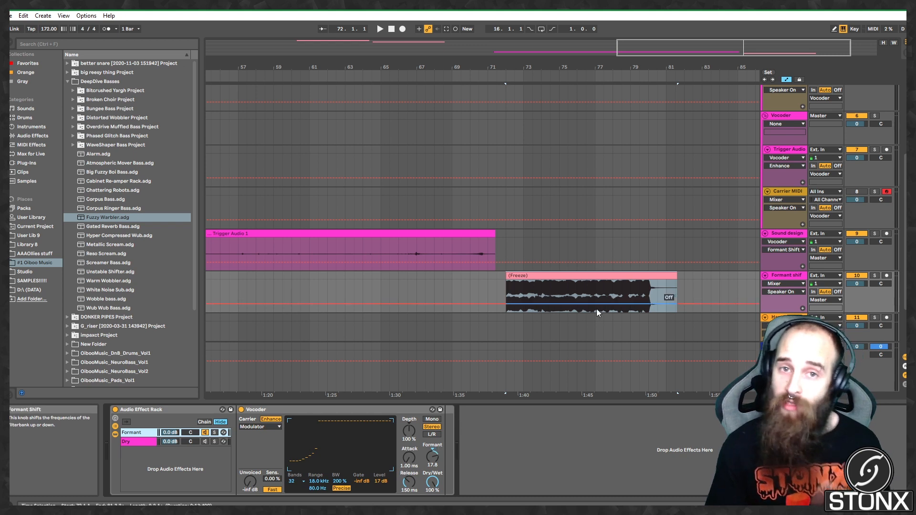
Step: Set the Formant chain's Vocoder Formant to 16.4 and attenuate its lower filter bands in a rising slope while auditioning the frozen clip
key(space)
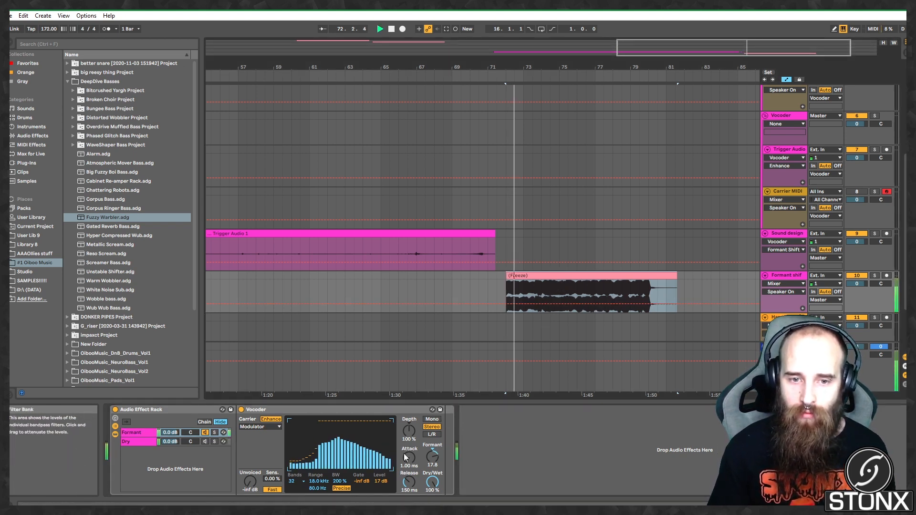
mouse_move(432, 457)
mouse_down()
mouse_move(432, 480)
mouse_move(432, 444)
mouse_move(433, 458)
mouse_up()
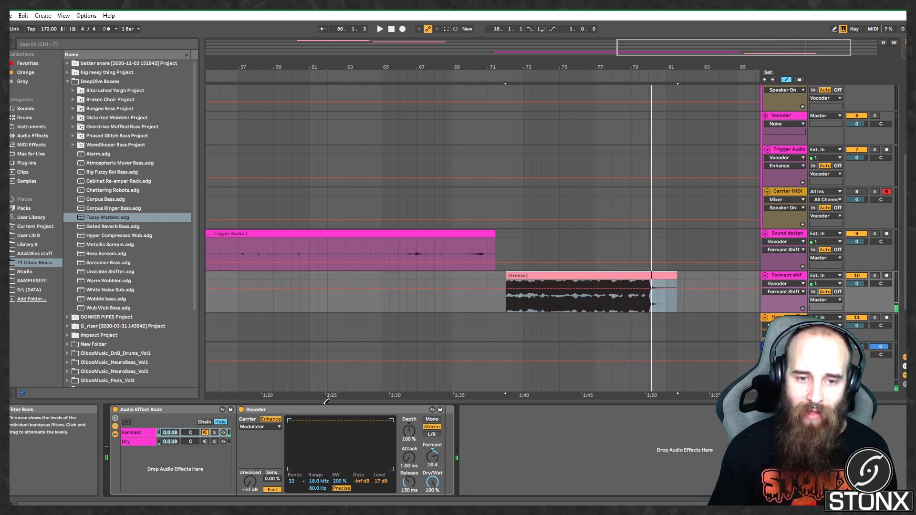
key(space)
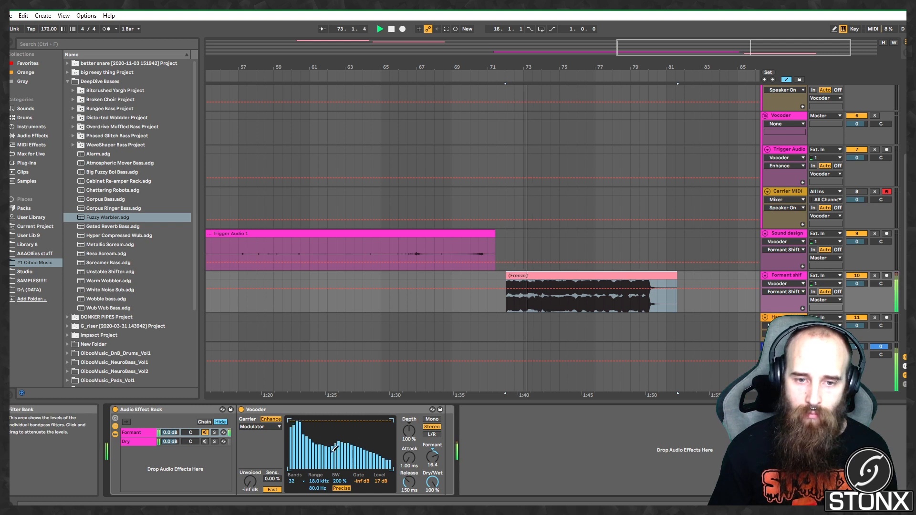
key(space)
drag(320, 441, 283, 473)
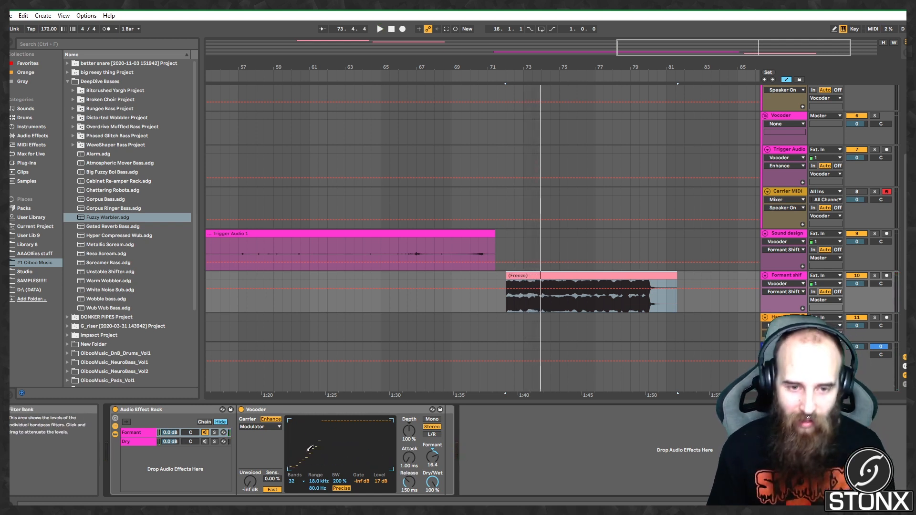
key(space)
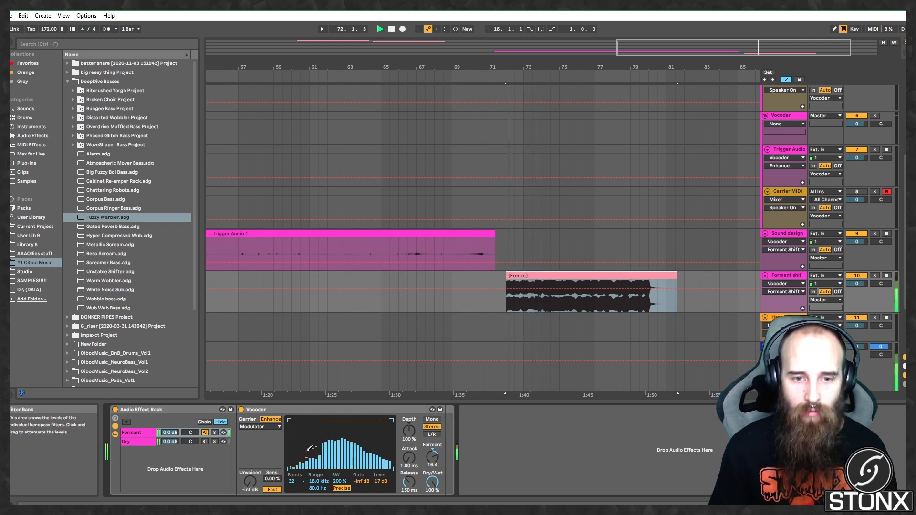
Step: Reactivate the Dry chain and compare the frozen clip's playback with the Audio Effect Rack bypassed and enabled
click(205, 441)
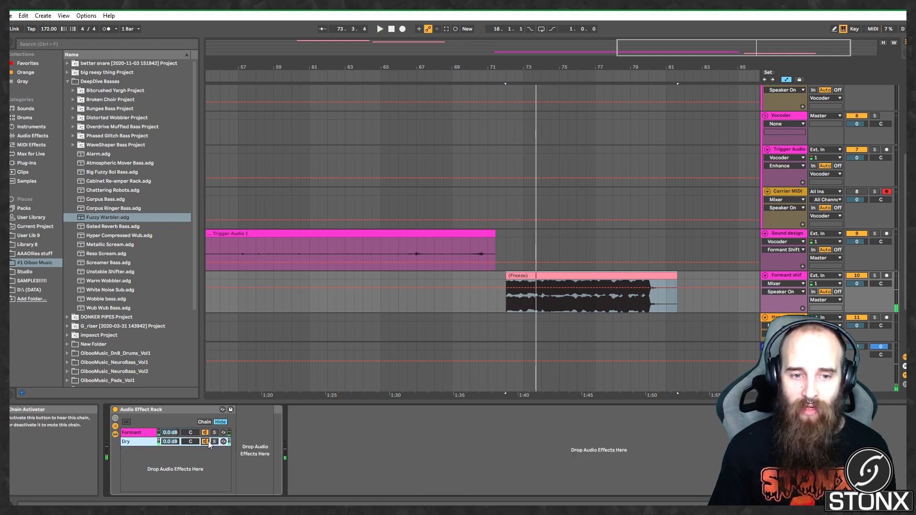
key(space)
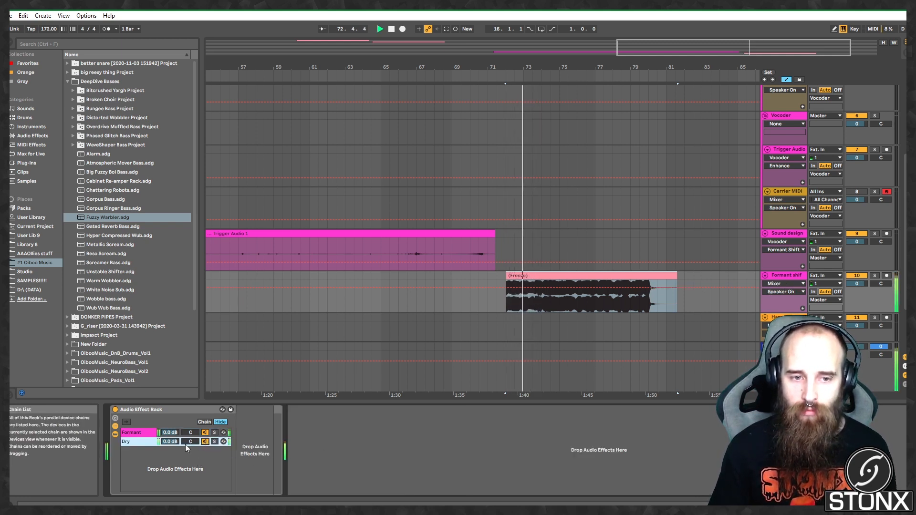
click(141, 432)
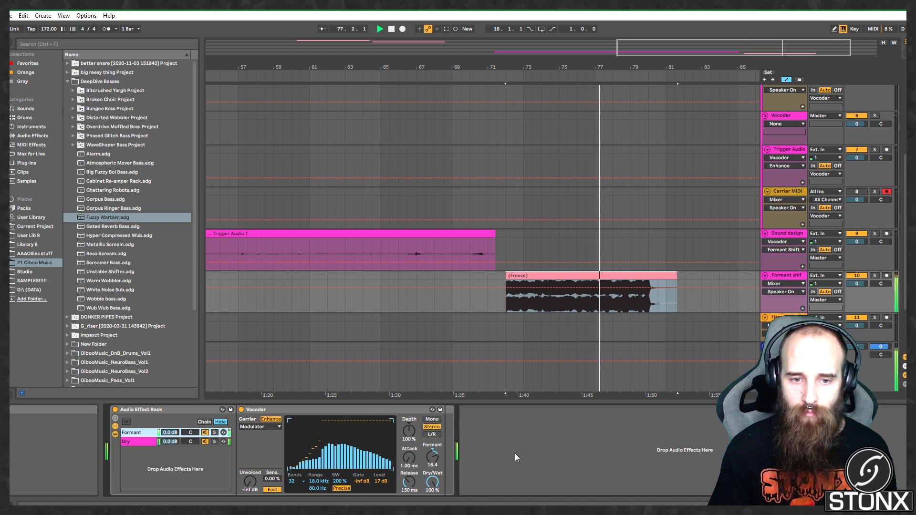
click(116, 409)
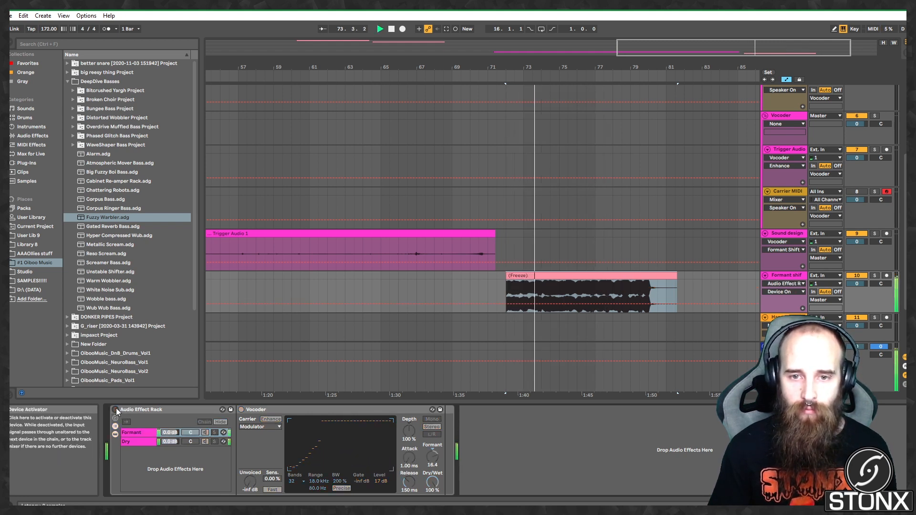
click(116, 410)
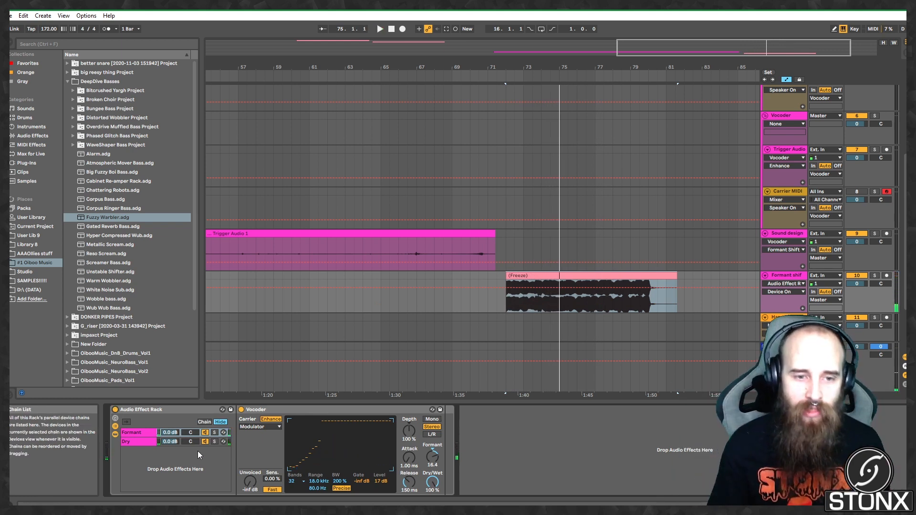
Step: Set the Formant chain's volume to -6 dB
click(171, 433)
text(-6)
key(Return)
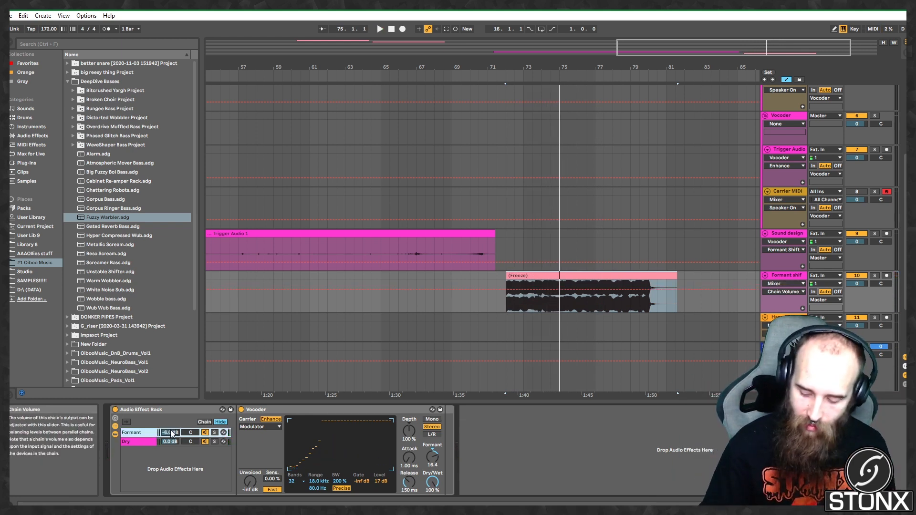
Step: Lower the Formant chain's volume to -11.8 dB while auditioning the frozen clip
key(space)
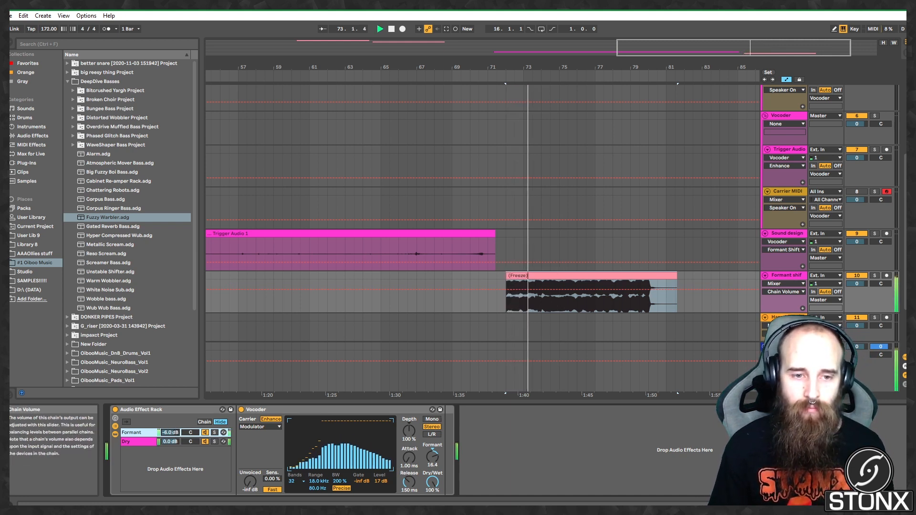
drag(176, 432, 177, 443)
key(space)
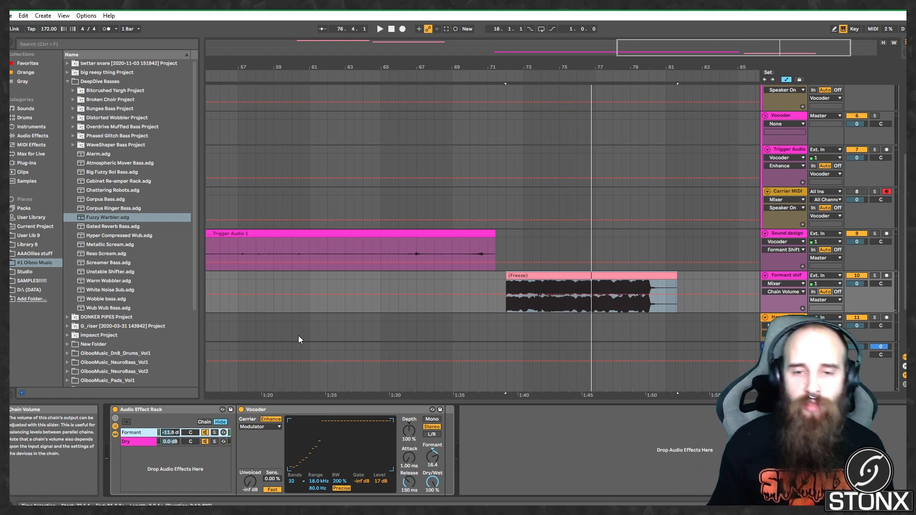
Step: Review the Harmonizer track's Vocoder carrier types and both Harmony chains, and reactivate the rack's Dry chain
scroll(414, 299, down, 3)
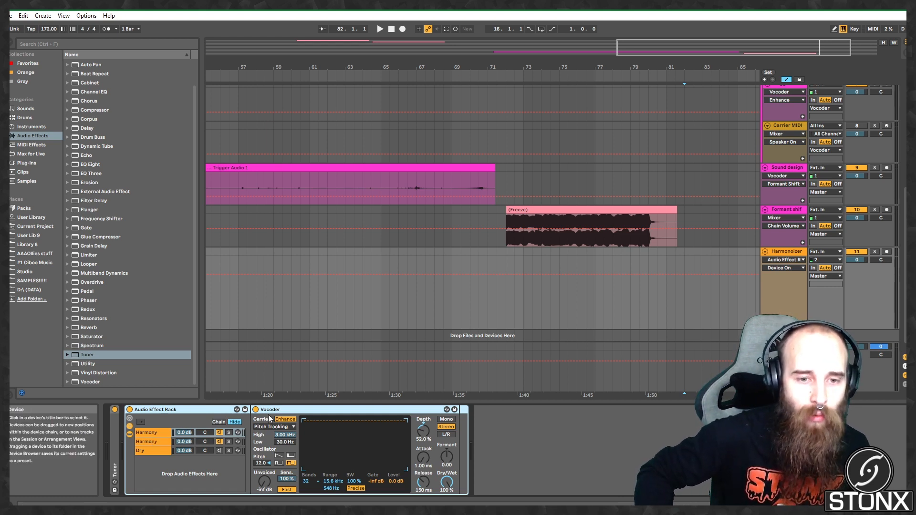
click(261, 427)
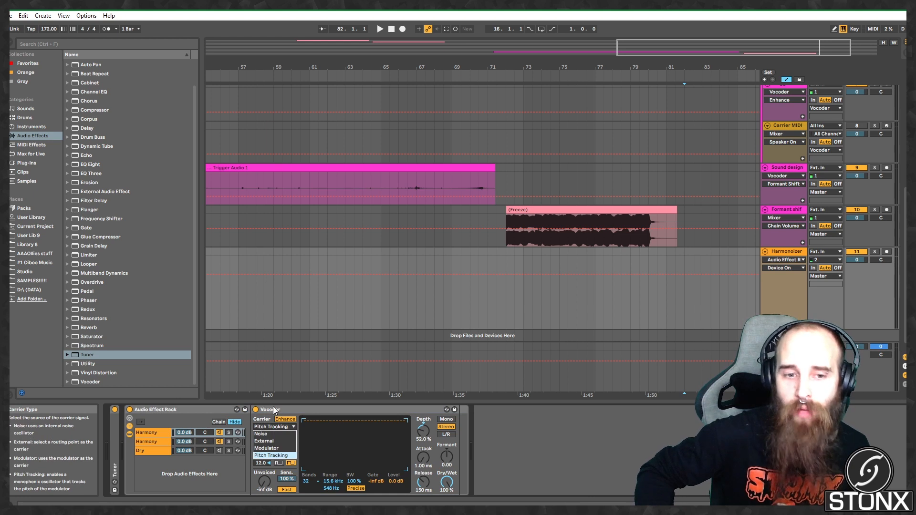
click(274, 410)
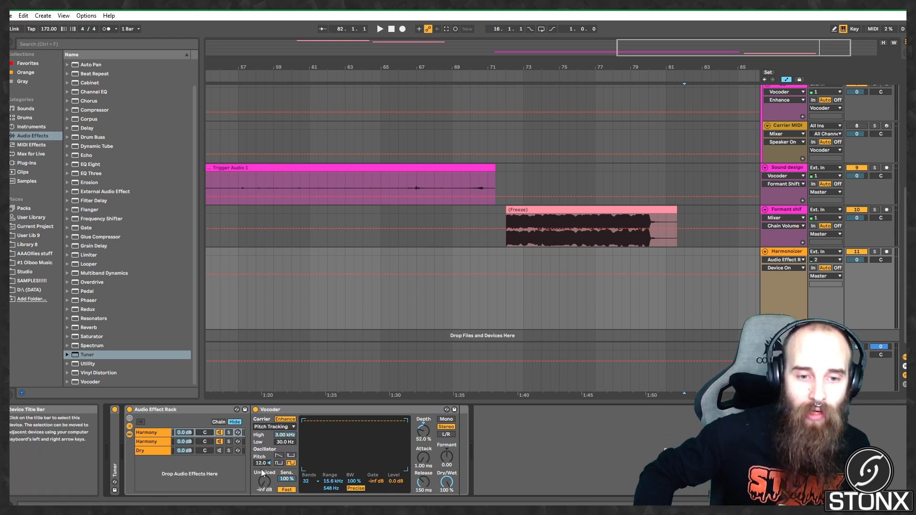
click(141, 433)
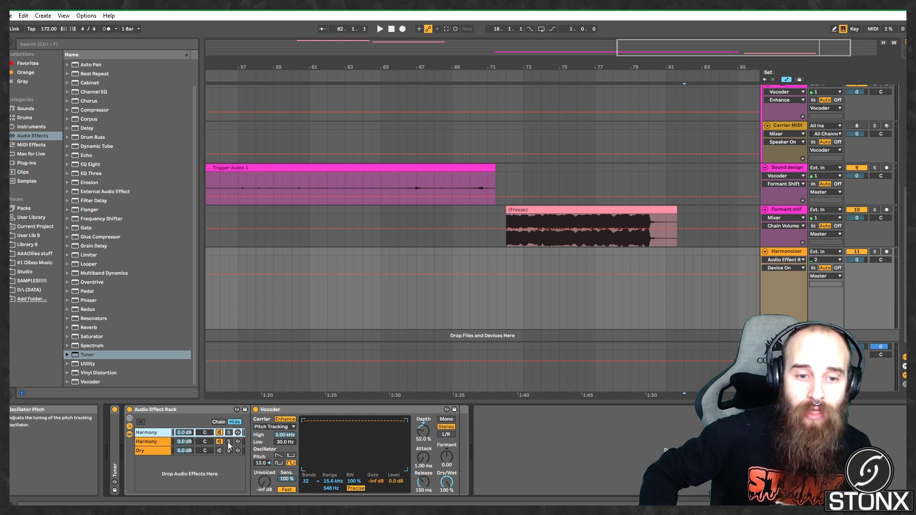
click(140, 443)
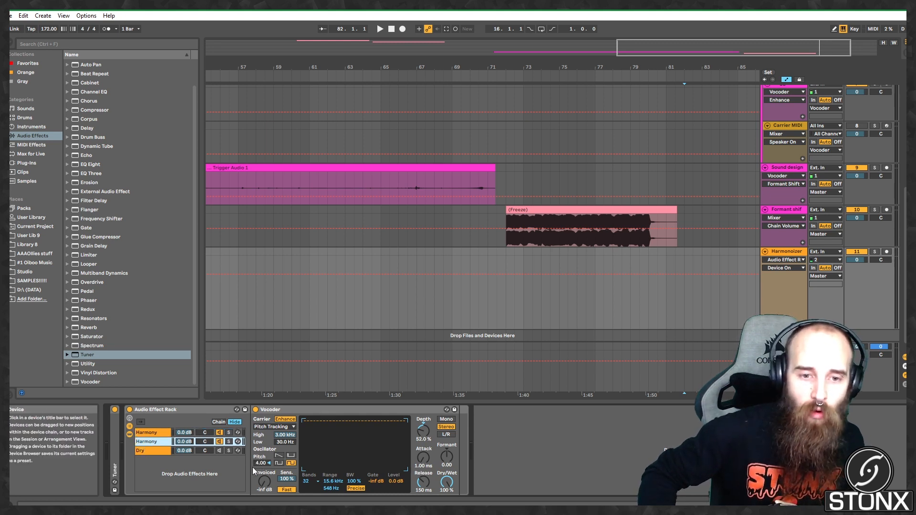
click(167, 432)
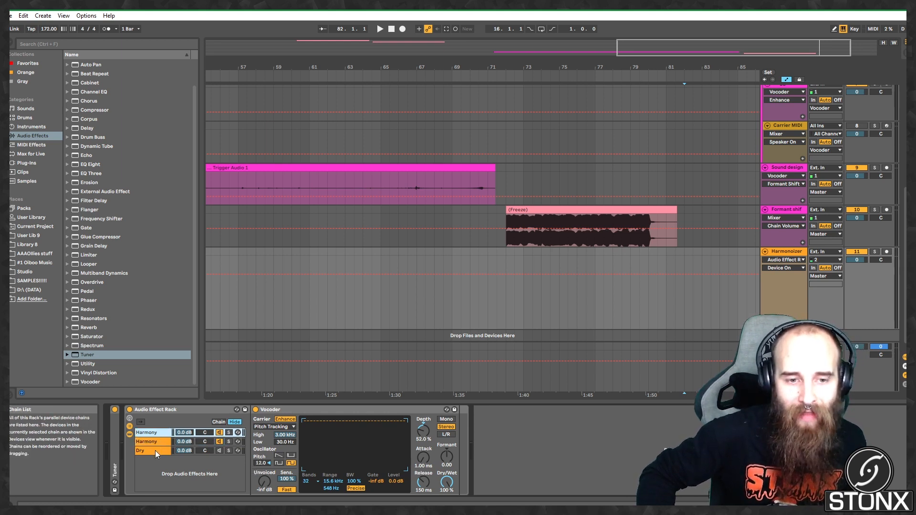
click(156, 451)
click(220, 451)
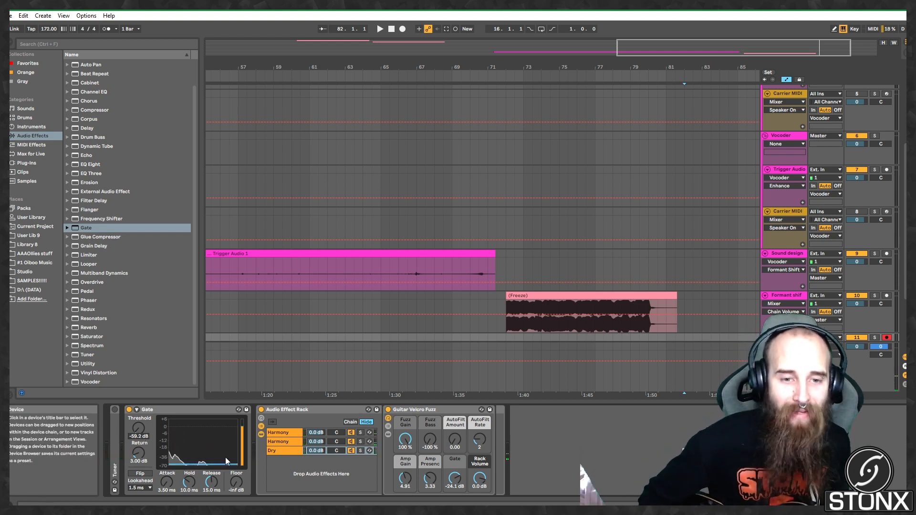
Step: Duplicate the second Harmony chain and set the copy's Vocoder oscillator pitch to 7
click(280, 443)
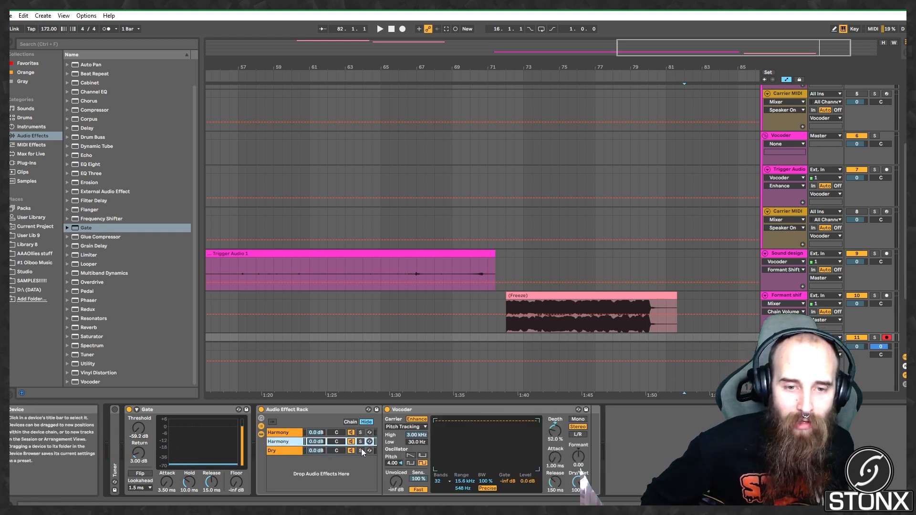
right_click(281, 441)
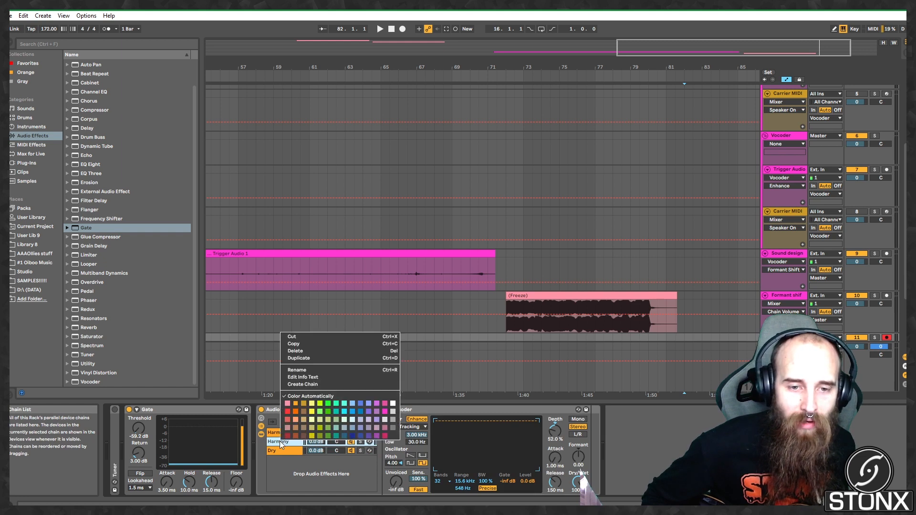
click(321, 359)
click(399, 463)
key(Delete)
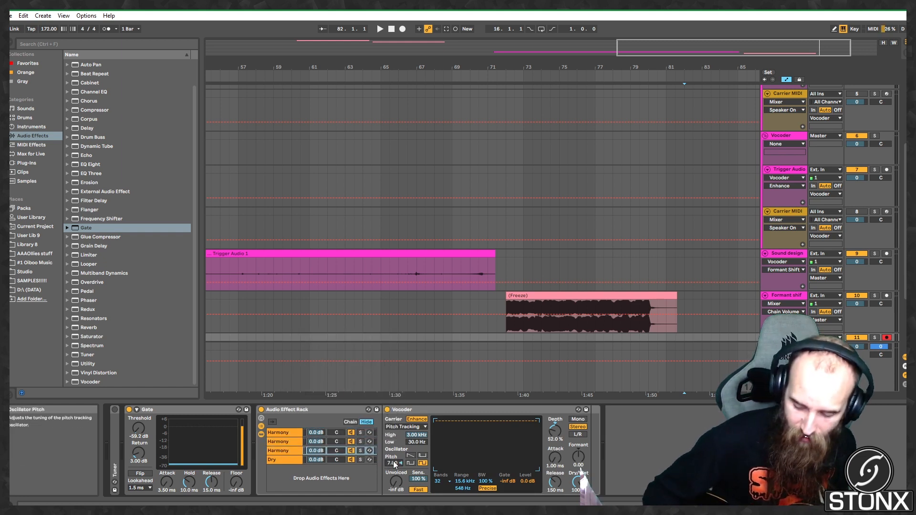
Step: Duplicate the third Harmony chain and set the oscillator pitch to 3 on the second chain and 9 on the fourth
right_click(293, 451)
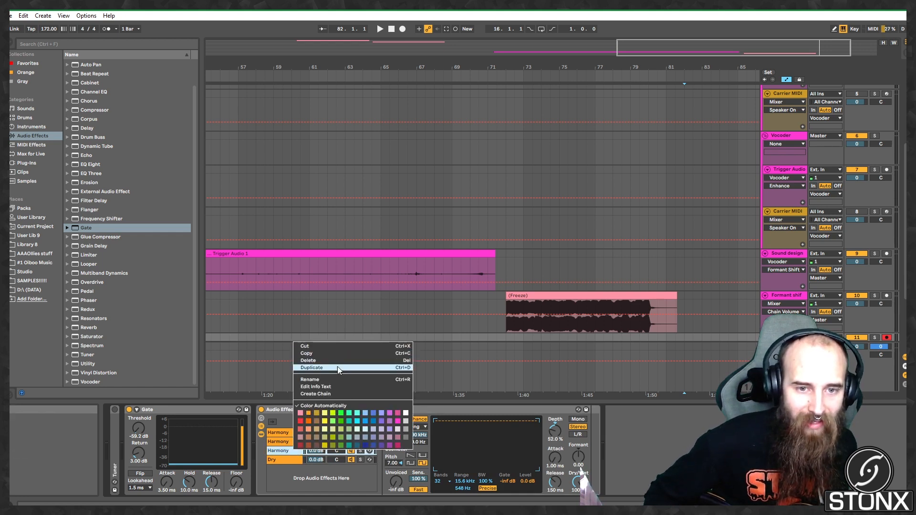
click(337, 366)
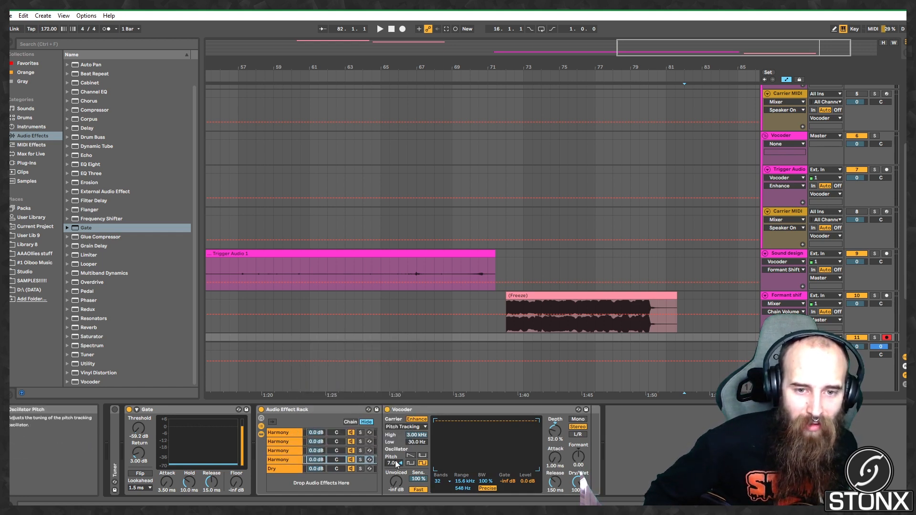
click(287, 445)
drag(392, 463, 392, 475)
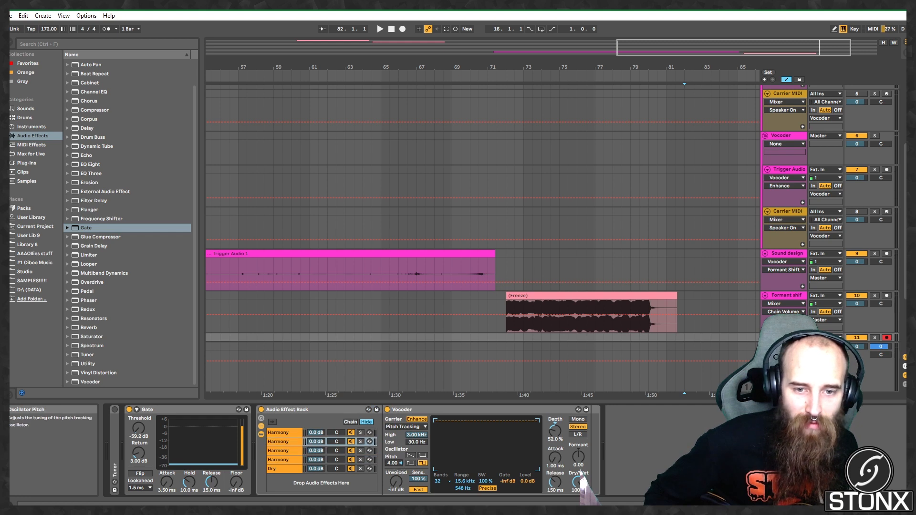
click(289, 460)
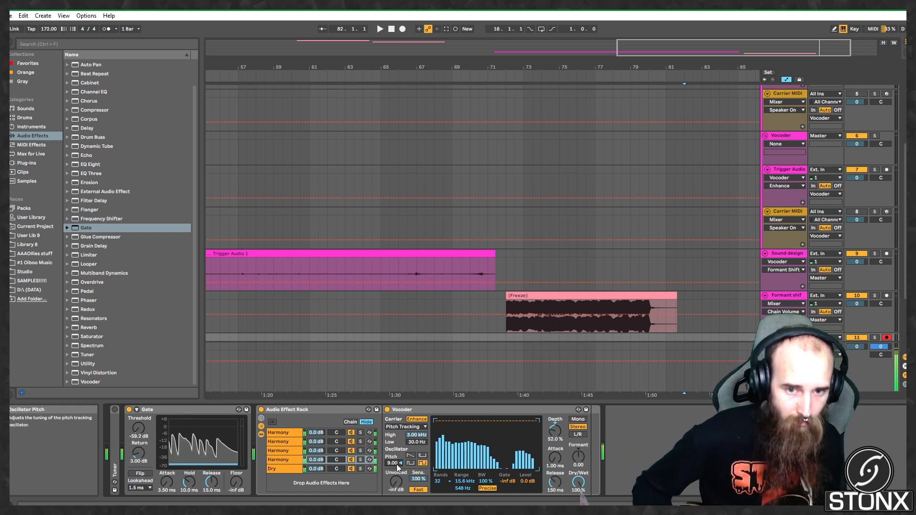
Step: Copy the frozen clip onto the Harmonizer track at bar 81 and bypass the Dry chain's Guitar Velcro Fuzz
click(351, 469)
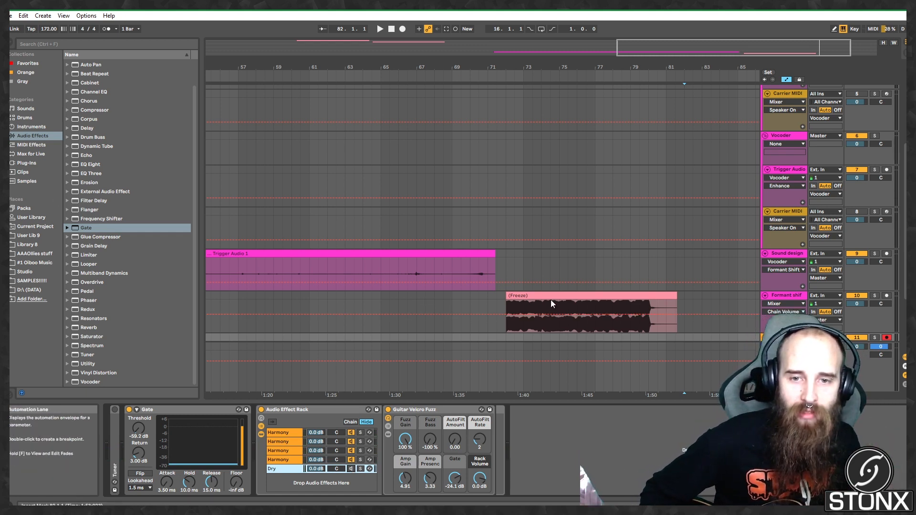
drag(551, 296, 707, 321)
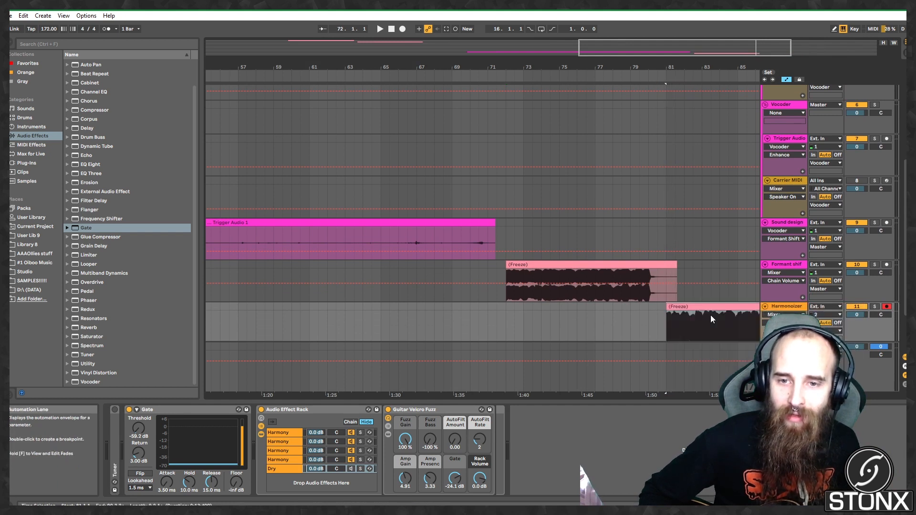
click(279, 470)
click(388, 409)
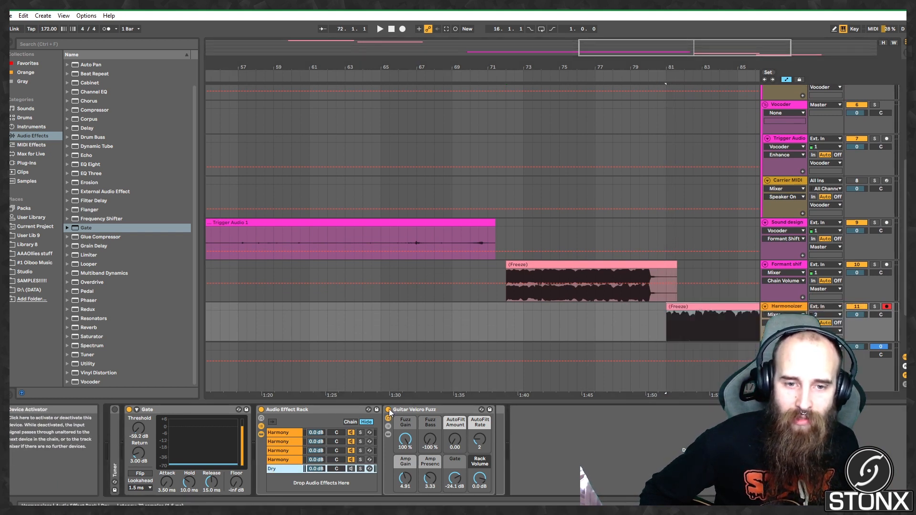
Step: Solo the Dry chain and play the copied Harmonizer clip from bar 81
click(352, 469)
click(361, 470)
click(702, 299)
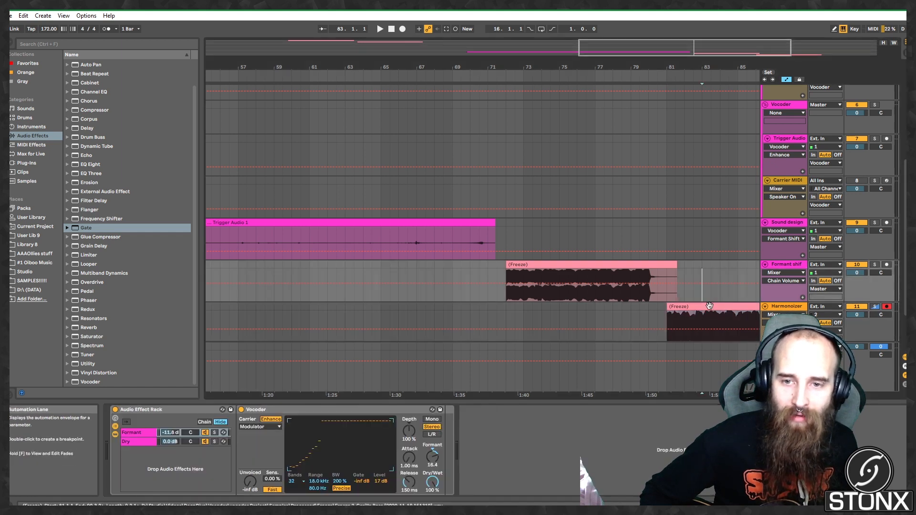
click(710, 306)
key(space)
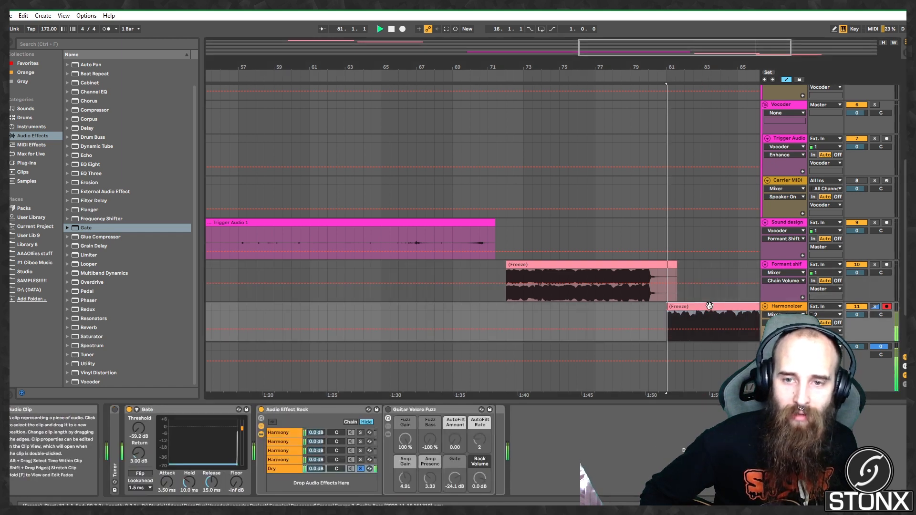
Step: Unsolo the Dry chain and play the clip with the Harmony chains active, keeping the Dry chain enabled at the end
click(359, 469)
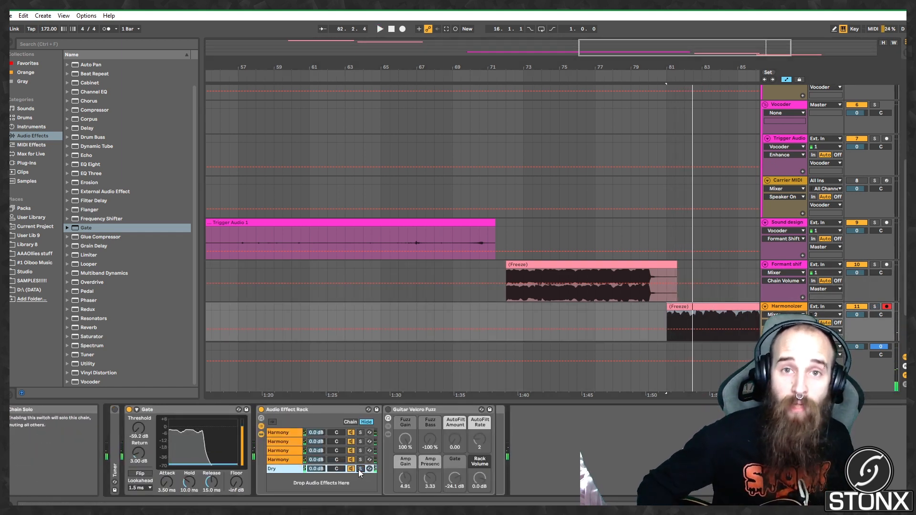
key(space)
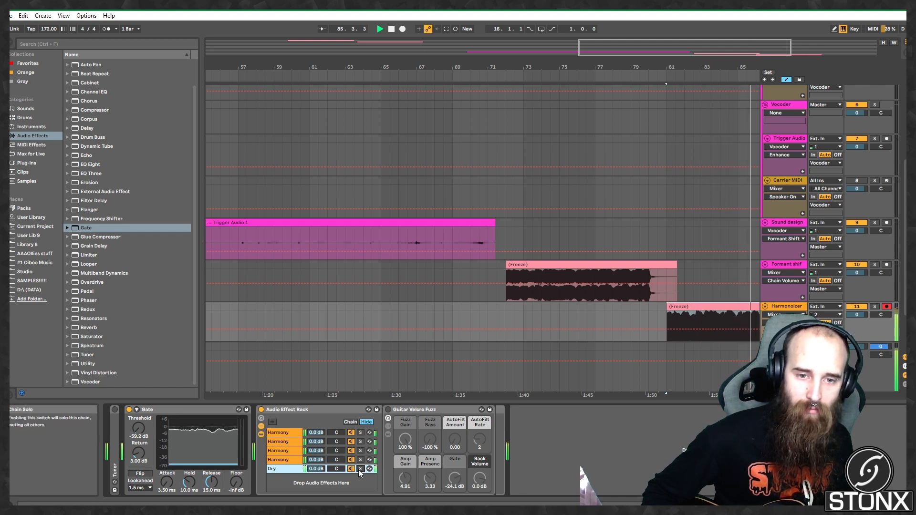
click(354, 469)
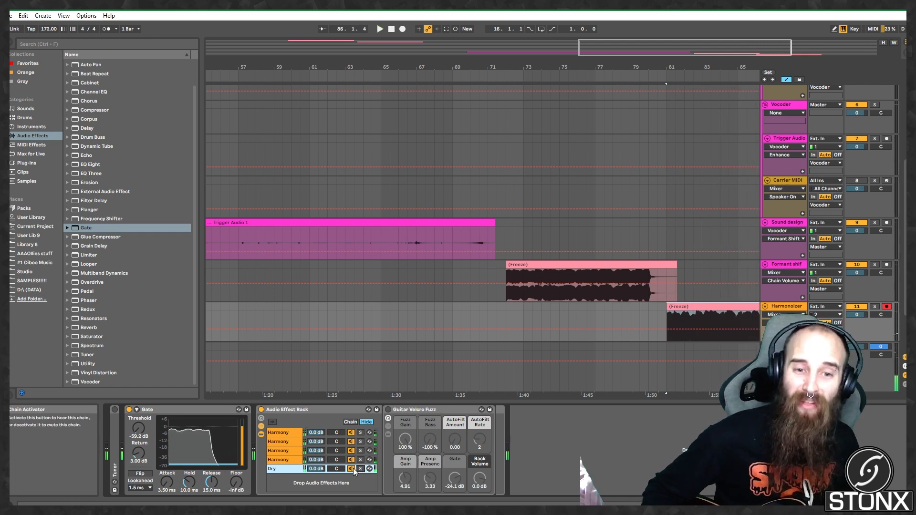
Step: Check the Vocoder oscillator pitch of each of the four Harmony chains on the Harmonizer track
drag(639, 51, 751, 54)
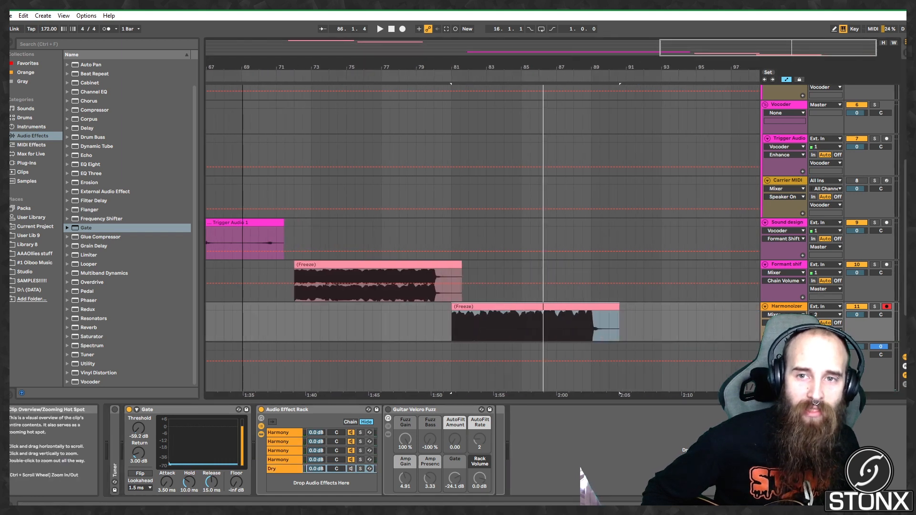
scroll(721, 296, down, 3)
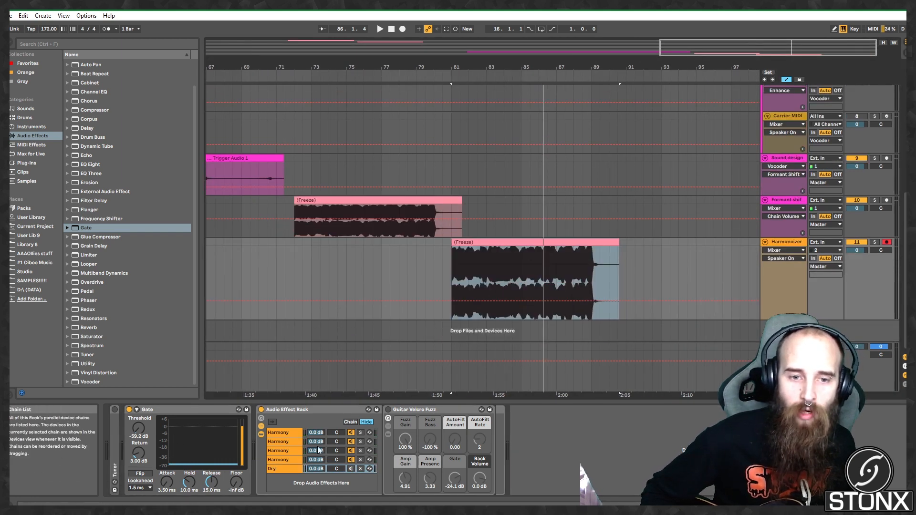
click(286, 432)
click(283, 443)
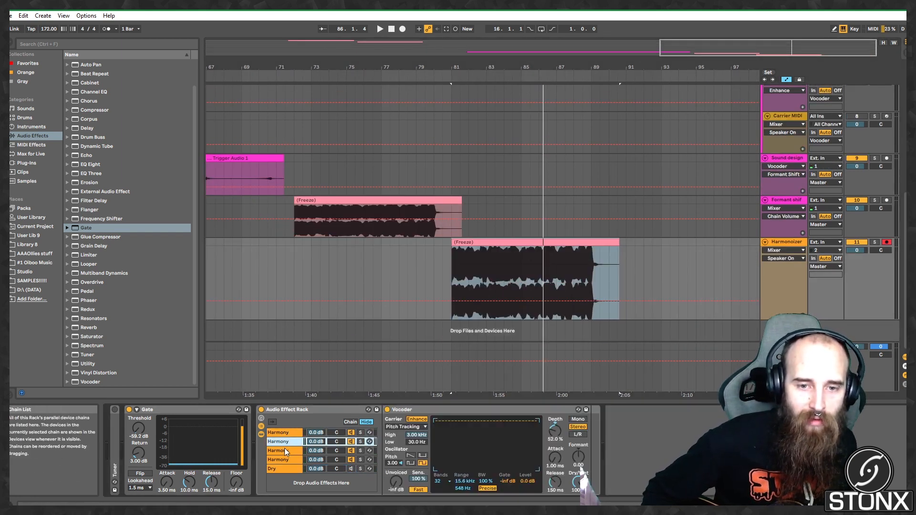
click(278, 450)
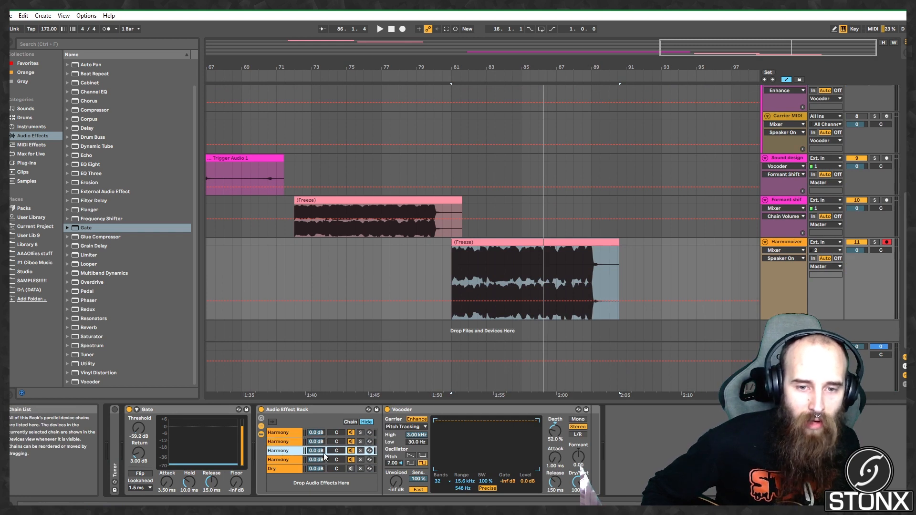
click(284, 460)
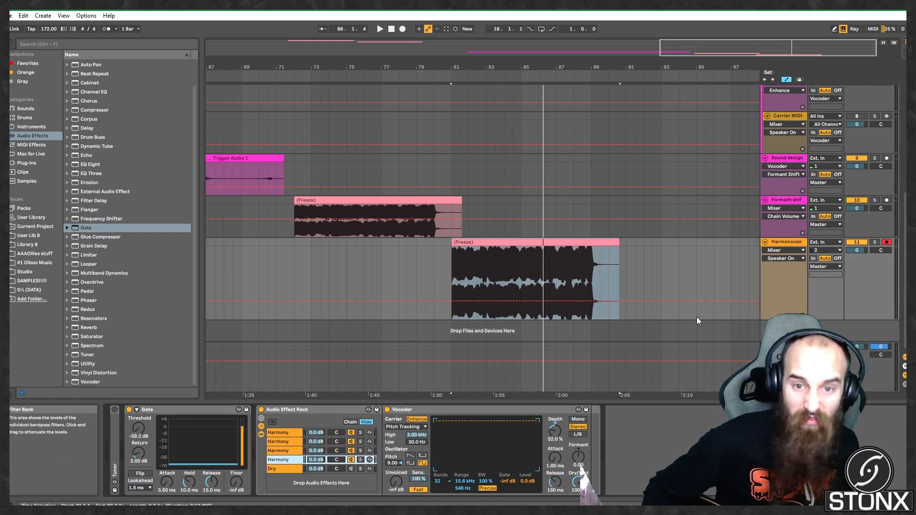
Step: Insert an audio track below Harmonizer, set its input to Resampling and arm it for recording
right_click(786, 245)
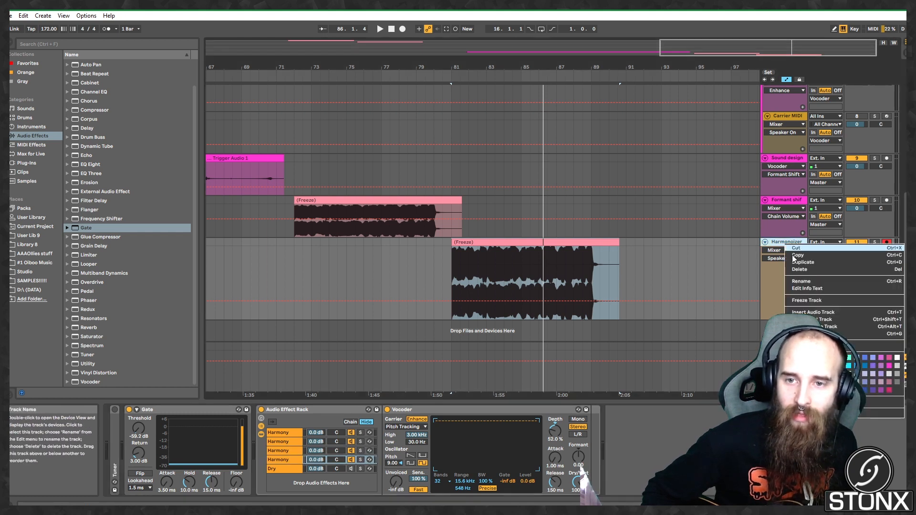
click(813, 312)
click(833, 304)
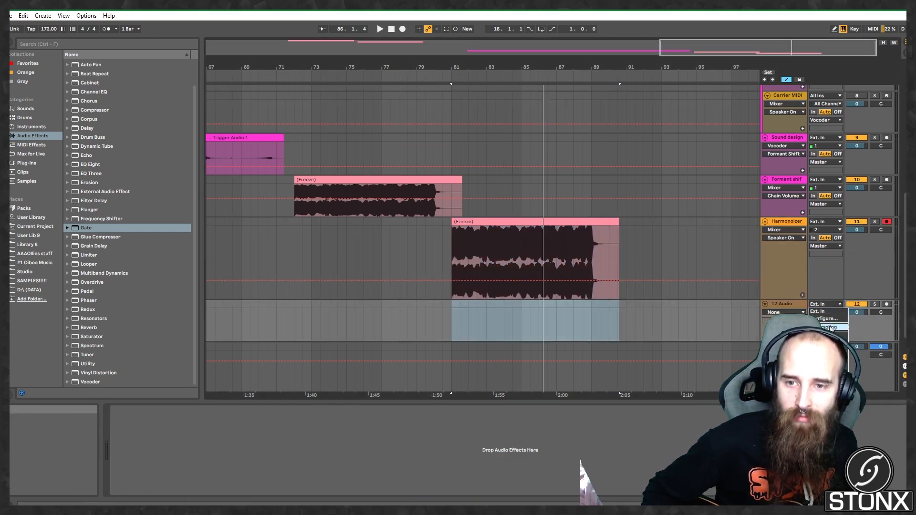
click(886, 304)
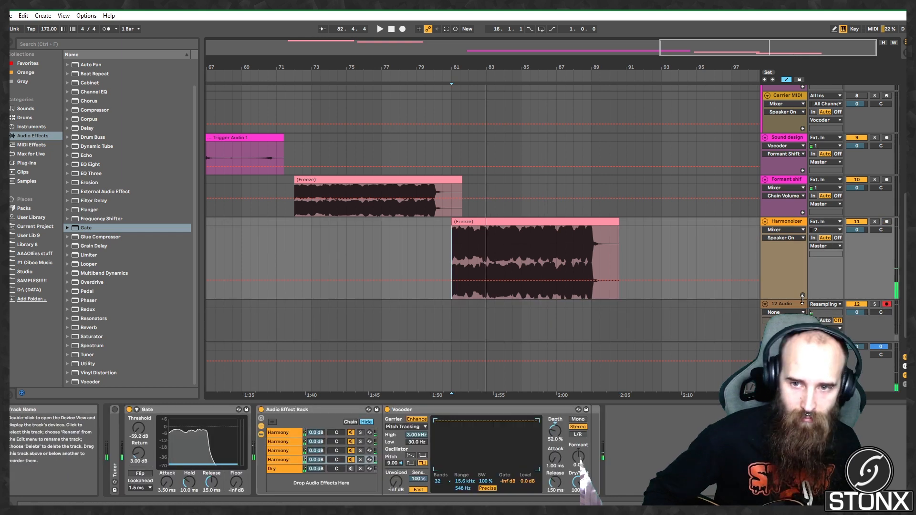
Step: Start recording the frozen Harmonizer clip's output onto the resampling track from bar 81
click(486, 244)
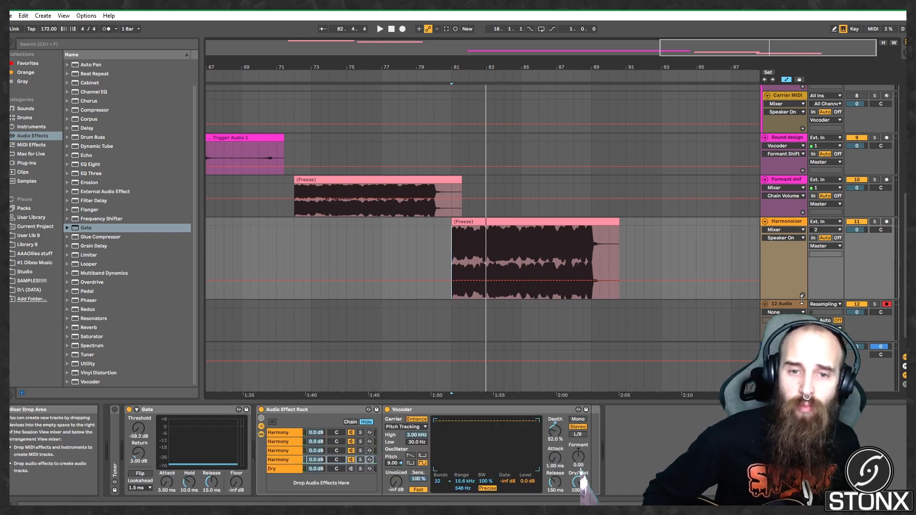
click(471, 220)
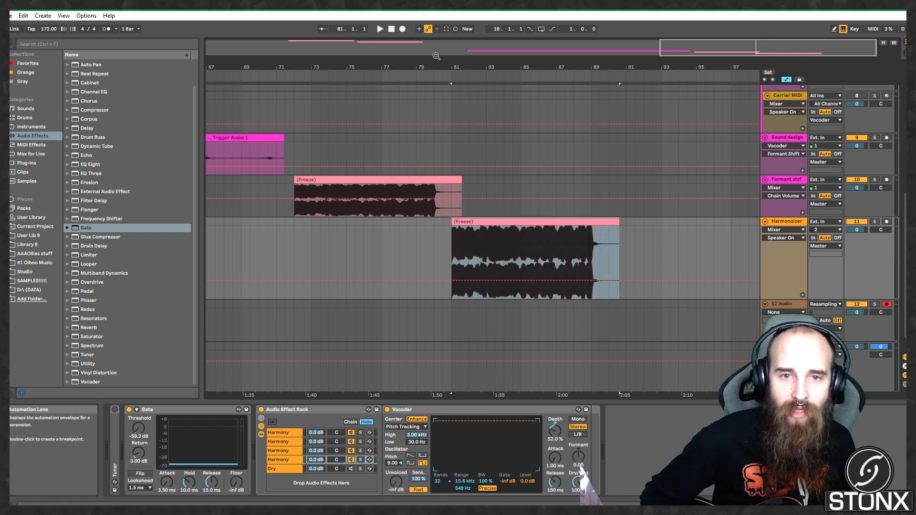
click(401, 29)
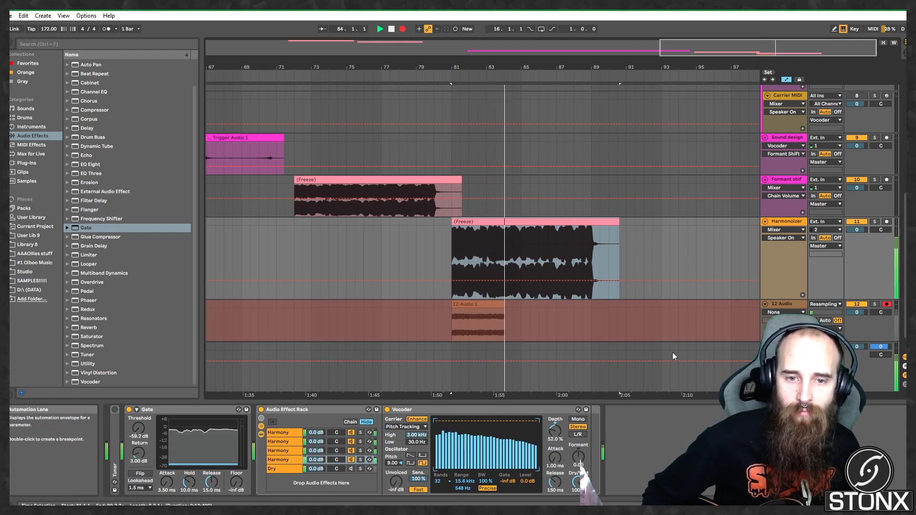
Step: Stop the resampling recording, move the recorded clip on the 12 Audio track to start at bar 89, and play it
key(space)
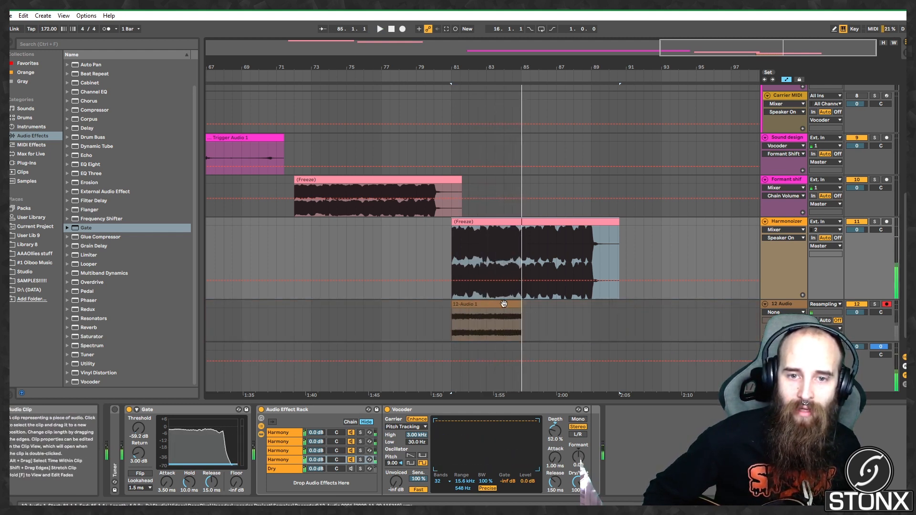
drag(491, 305, 635, 311)
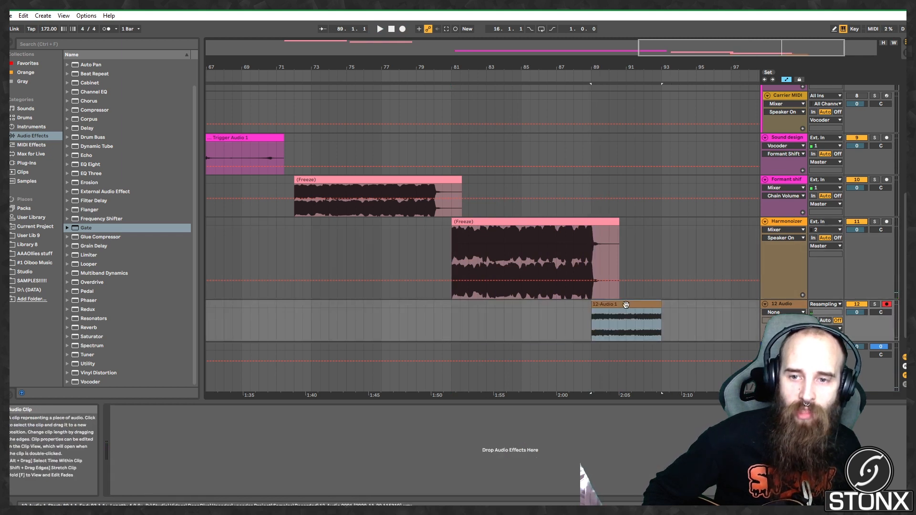
key(space)
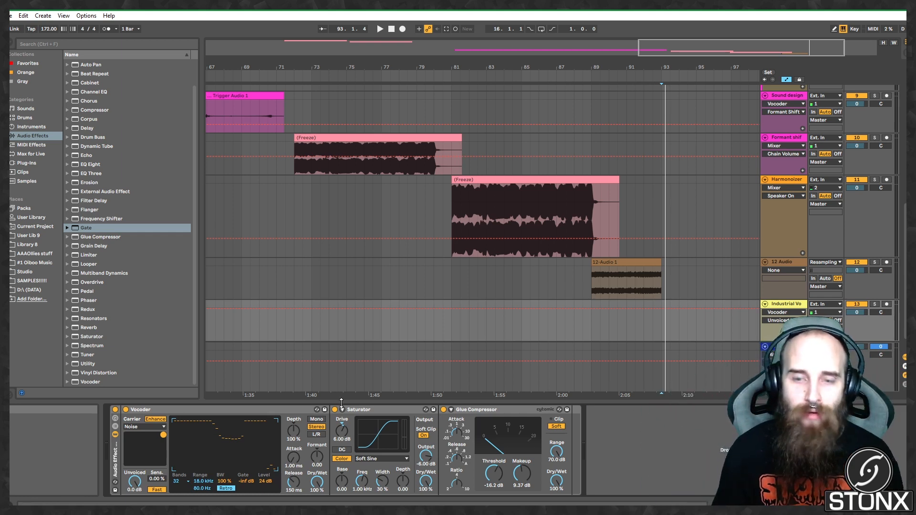
Step: Review the Industrial Vocals Vocoder's carrier types, keeping Noise, and examine its unvoiced settings and the attenuated bands in the filter bank
click(144, 427)
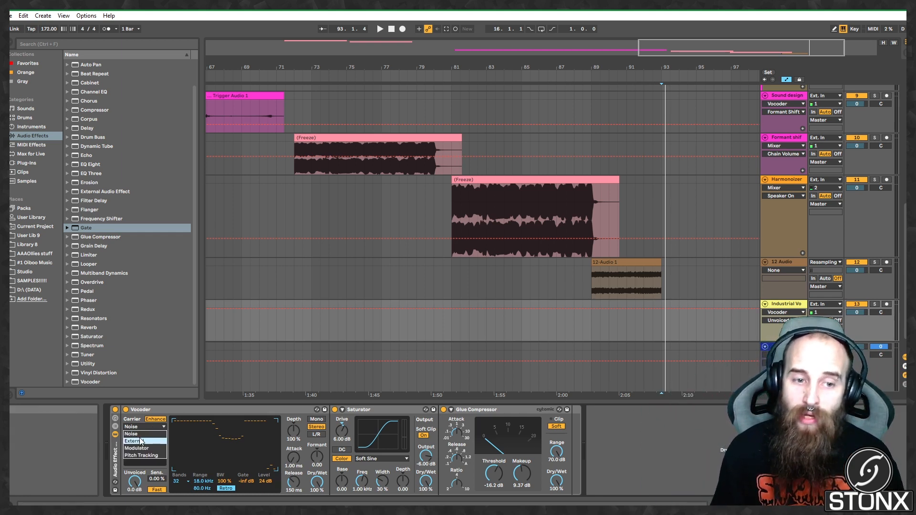
click(138, 434)
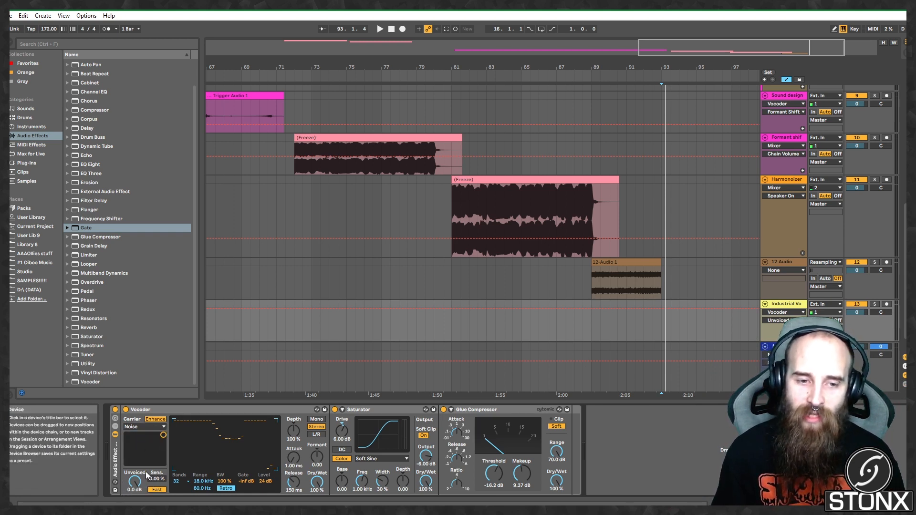
drag(147, 476, 147, 470)
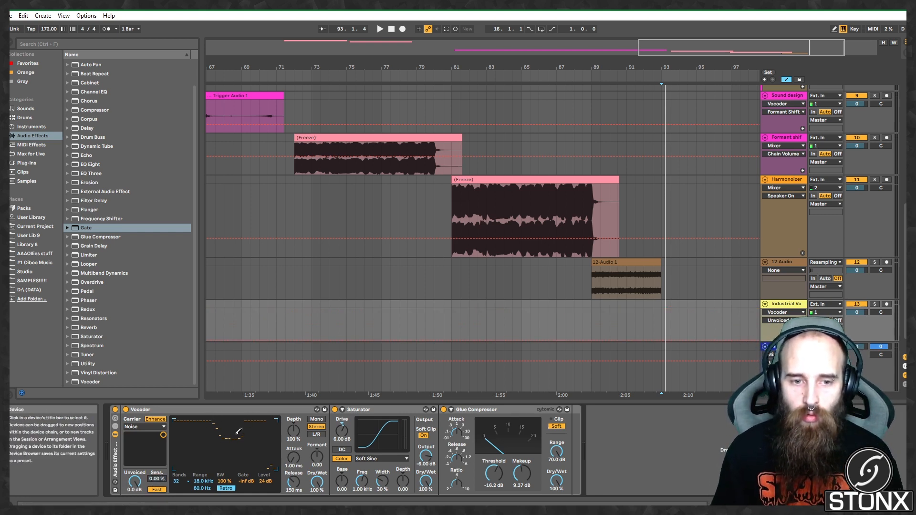
right_click(215, 416)
click(277, 414)
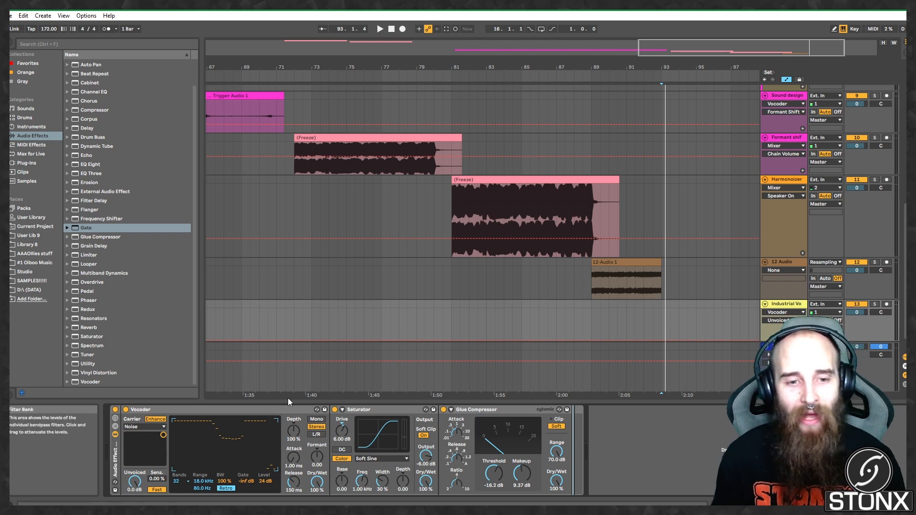
Step: Arm the Industrial Vocals track to audition its effect chain, and select the Vocoder device
click(886, 304)
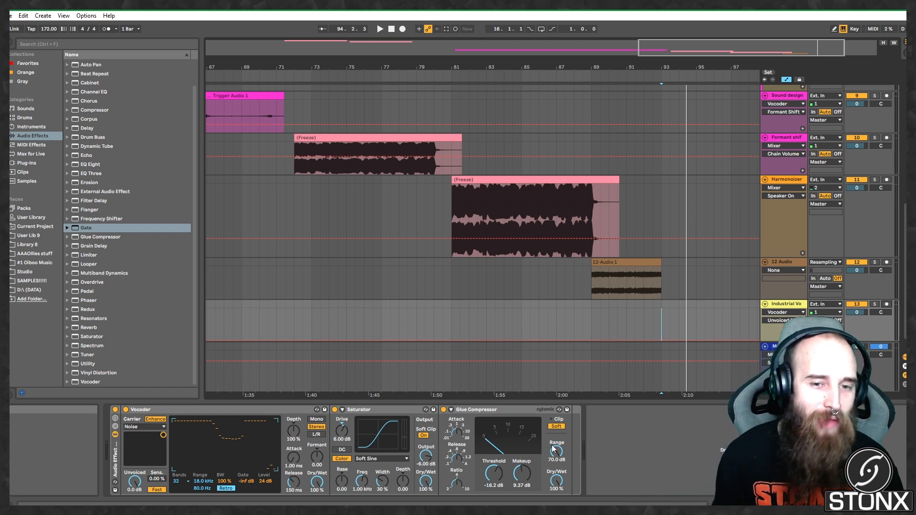
click(290, 411)
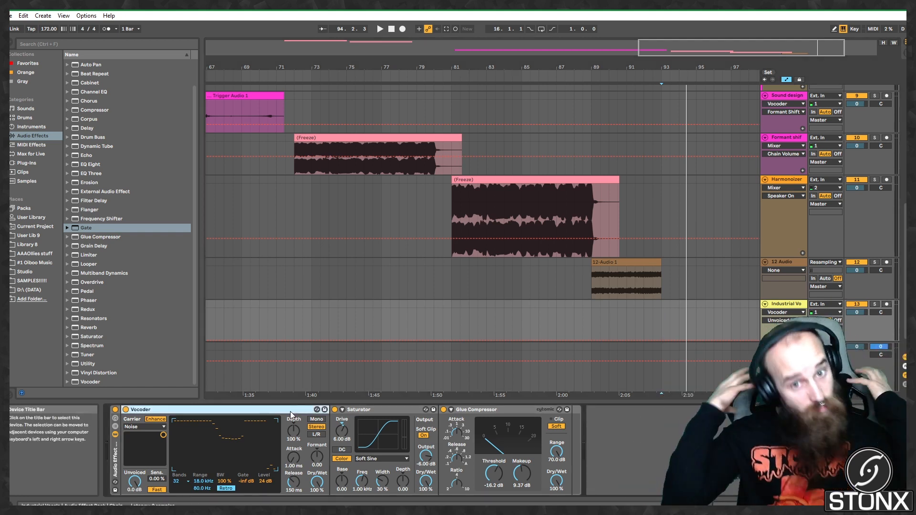